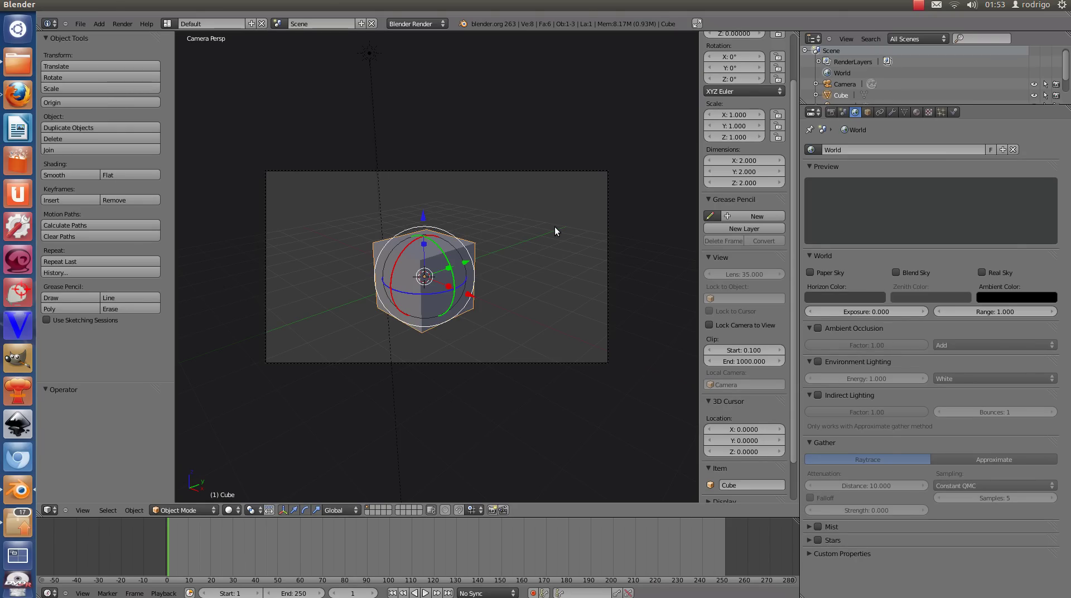
Add a plane, shrink it and lower it toward the bottom of the cube in wireframe view
{"action": "scroll", "coordinate": [554, 226], "scroll_direction": "up", "scroll_amount": 5}
{"action": "scroll", "coordinate": [456, 270], "scroll_direction": "up", "scroll_amount": 1}
{"action": "scroll", "coordinate": [391, 269], "scroll_direction": "down", "scroll_amount": 1}
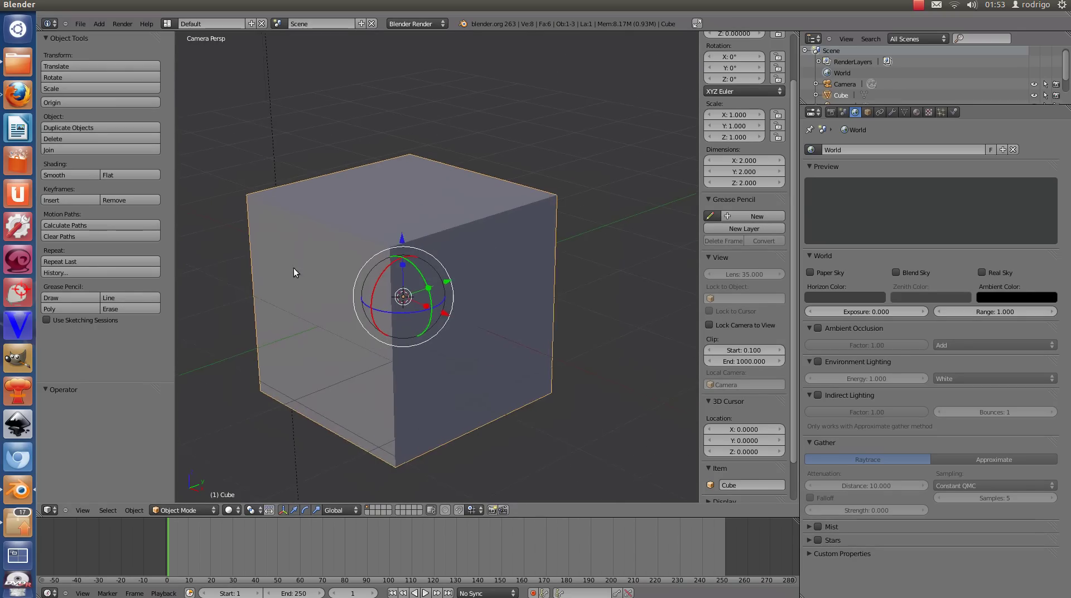
{"action": "middle_click_drag", "start_coordinate": [294, 272], "coordinate": [318, 229], "text": "shift"}
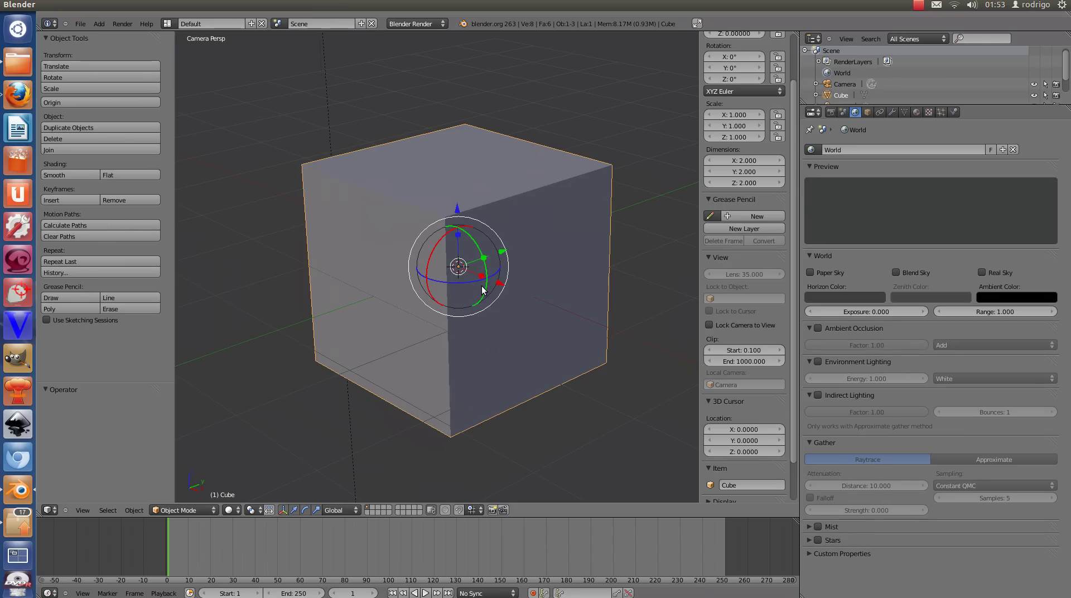
{"action": "key", "text": "shift+a"}
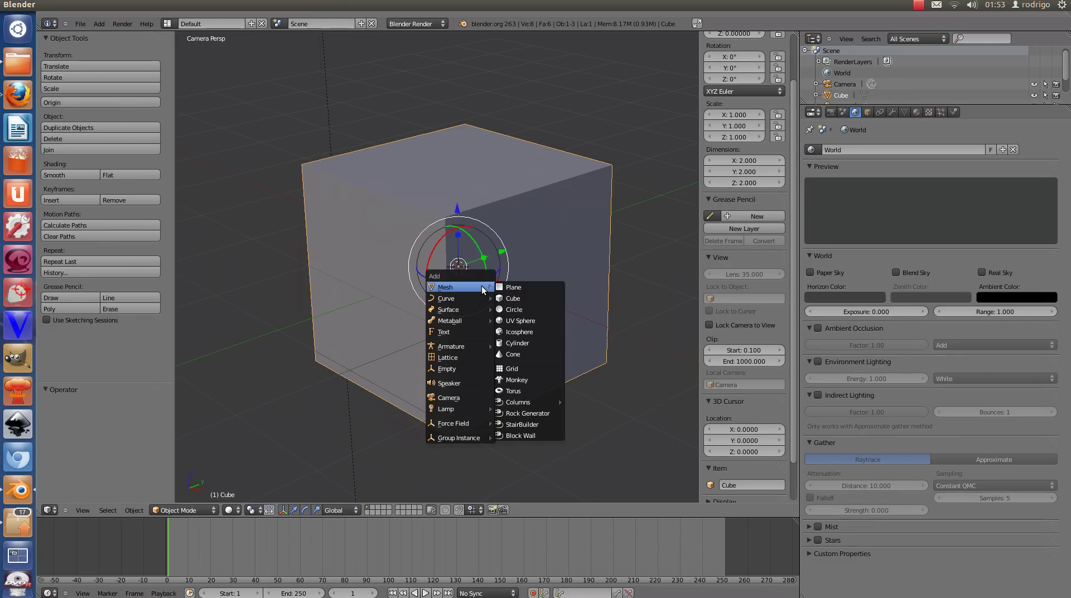
{"action": "left_click", "coordinate": [527, 289]}
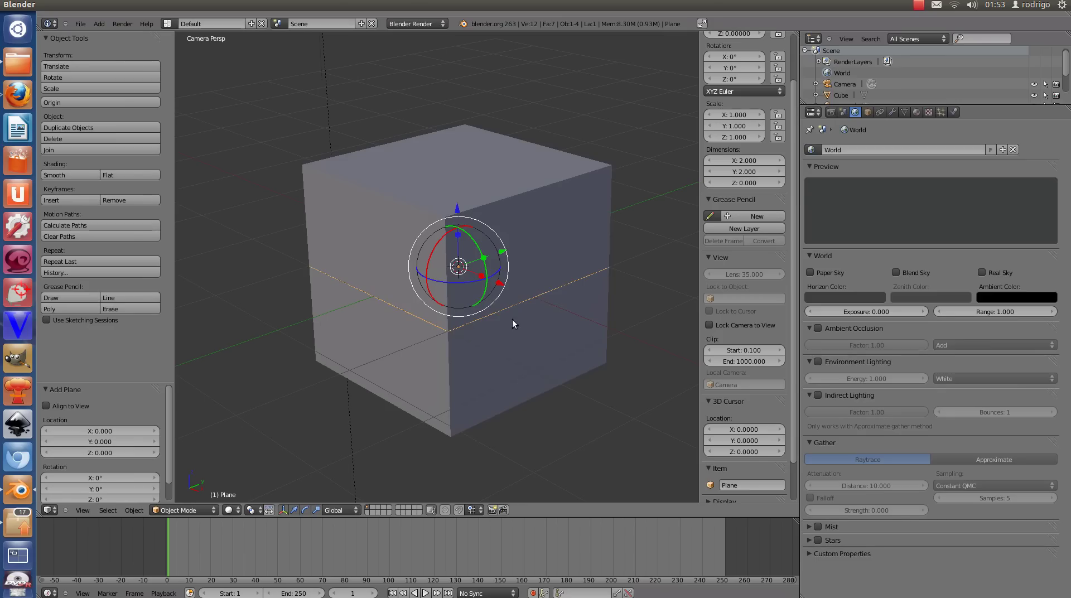
{"action": "key", "text": "s"}
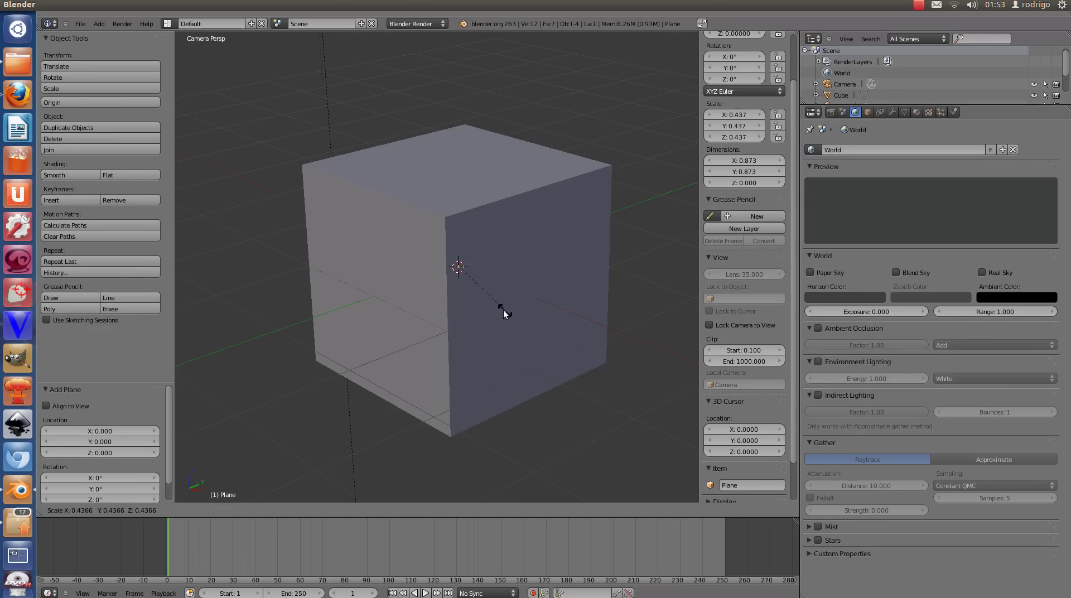
{"action": "left_click", "coordinate": [477, 296]}
{"action": "key", "text": "z"}
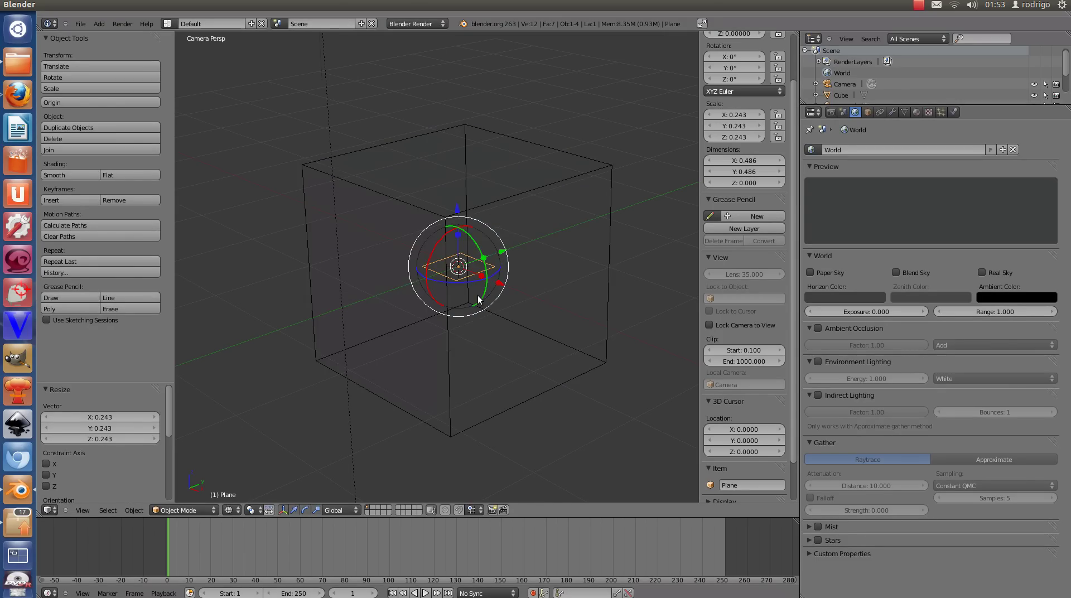
{"action": "key", "text": "g"}
{"action": "key", "text": "z"}
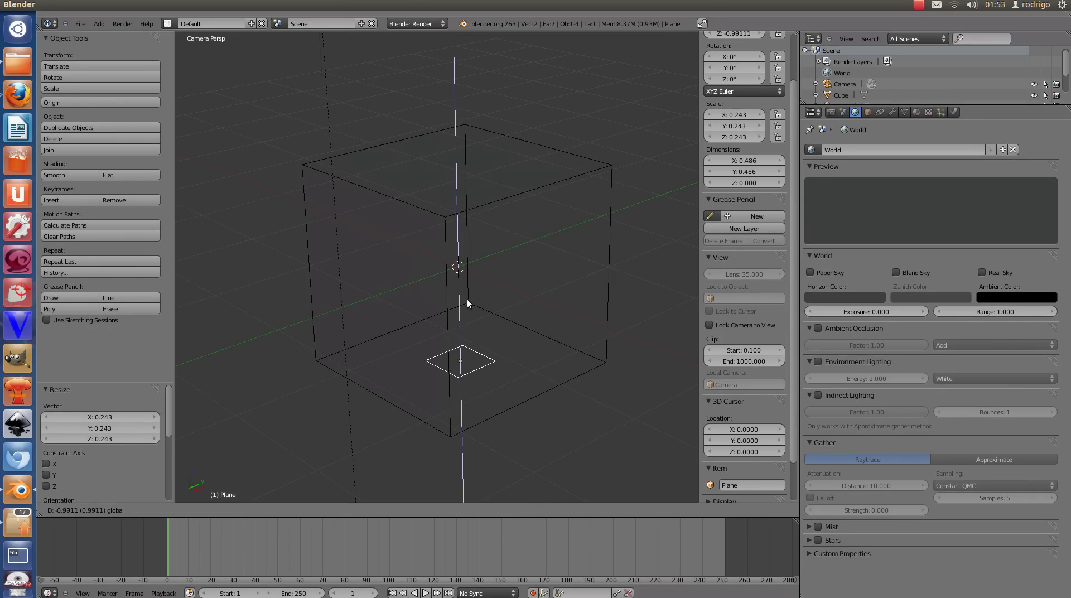
{"action": "left_click", "coordinate": [468, 304]}
Enlarge the plane a little and give it a slight tilt
{"action": "key", "text": "s"}
{"action": "left_click", "coordinate": [508, 394]}
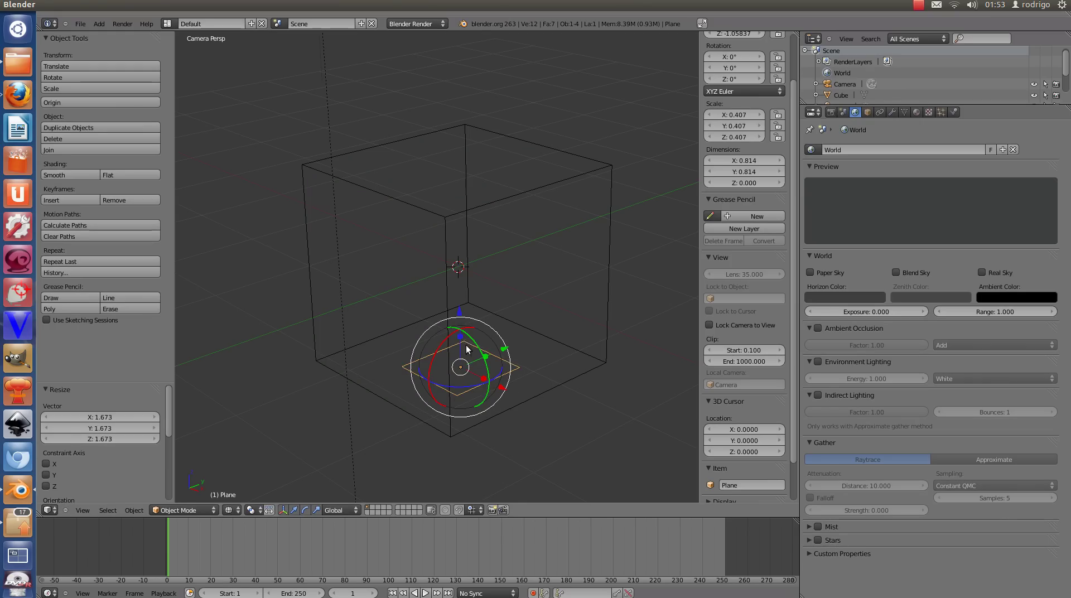
{"action": "key", "text": "r"}
{"action": "left_click", "coordinate": [463, 316]}
Raise the plane slightly along Z and shrink it to a 0.298 scale inside the cube
{"action": "mouse_move", "coordinate": [463, 315]}
{"action": "middle_mouse_down"}
{"action": "mouse_move", "coordinate": [494, 373]}
{"action": "mouse_move", "coordinate": [419, 274]}
{"action": "middle_mouse_up"}
{"action": "scroll", "coordinate": [419, 274], "scroll_direction": "up", "scroll_amount": 4}
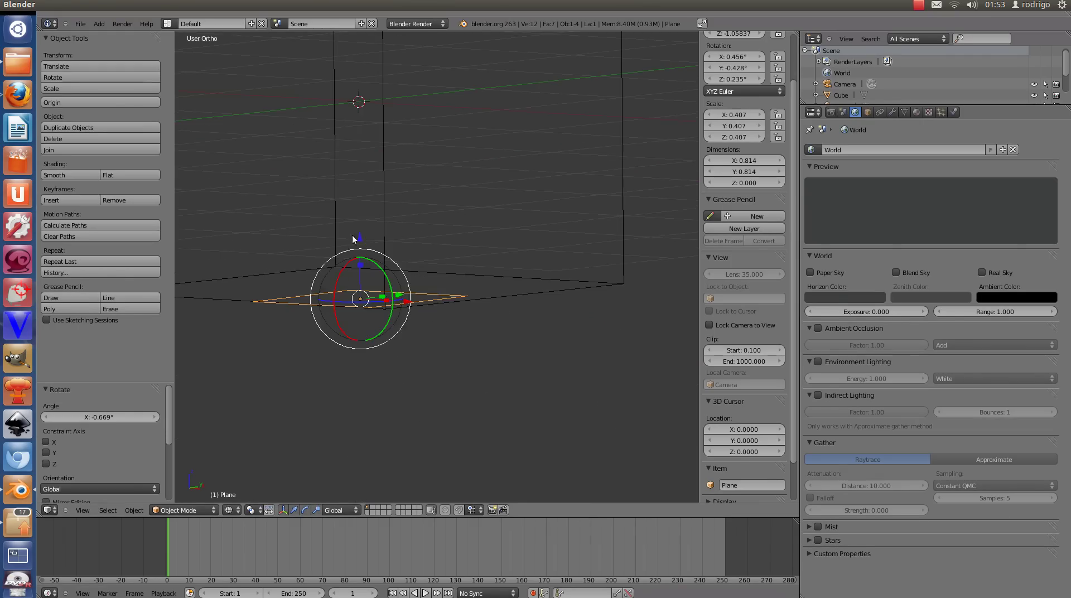
{"action": "key", "text": "g"}
{"action": "key", "text": "z"}
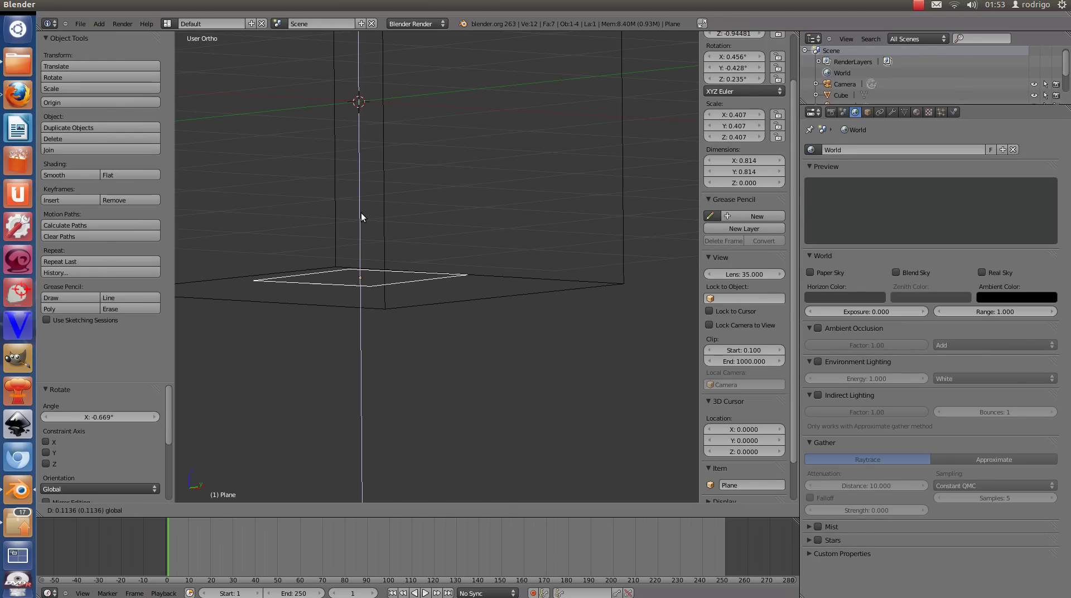
{"action": "left_click", "coordinate": [360, 214]}
{"action": "key", "text": "s"}
{"action": "left_click", "coordinate": [448, 310]}
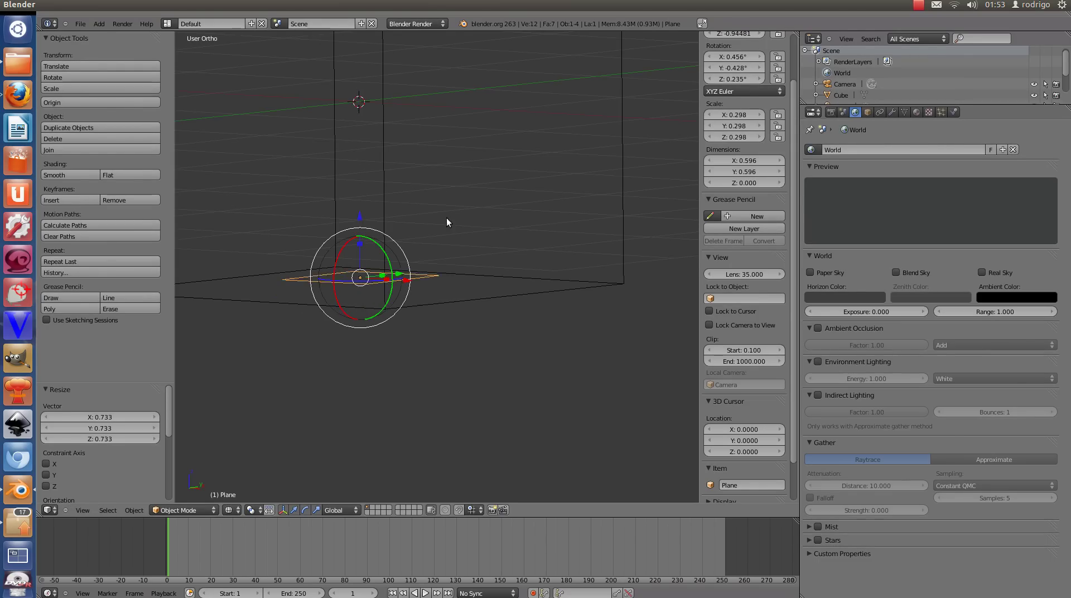
{"action": "mouse_move", "coordinate": [446, 218]}
{"action": "middle_mouse_down"}
{"action": "mouse_move", "coordinate": [391, 274]}
{"action": "mouse_move", "coordinate": [389, 239]}
{"action": "mouse_move", "coordinate": [409, 254]}
{"action": "mouse_move", "coordinate": [426, 193]}
{"action": "mouse_move", "coordinate": [405, 230]}
{"action": "mouse_move", "coordinate": [390, 214]}
{"action": "mouse_move", "coordinate": [348, 231]}
{"action": "mouse_move", "coordinate": [460, 229]}
{"action": "middle_mouse_up"}
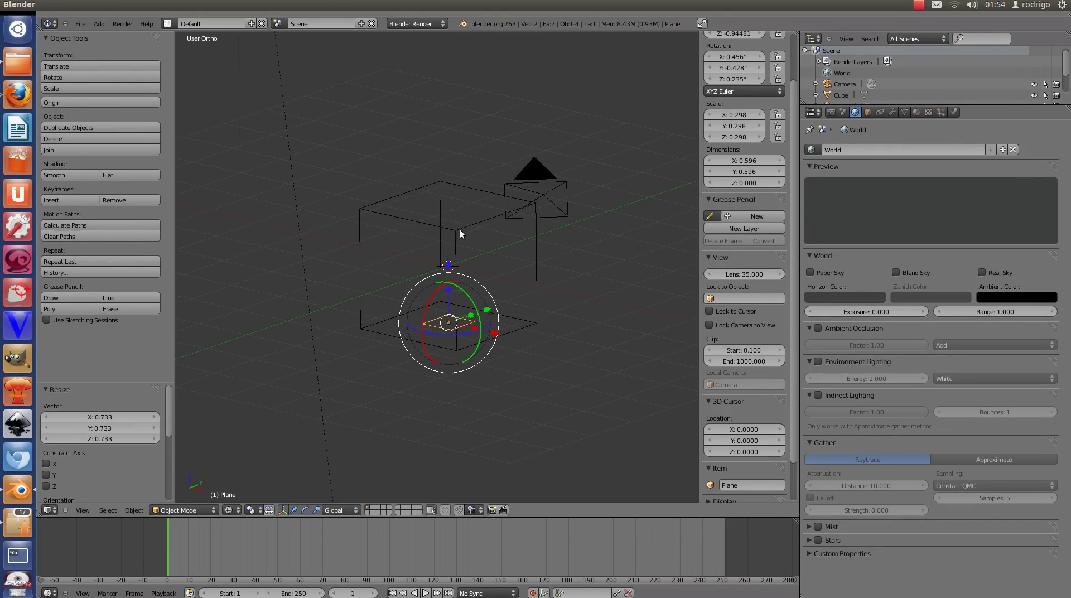
Give the cube Smoke physics as the Domain, with 32 resolution divisions
{"action": "right_click", "coordinate": [440, 194]}
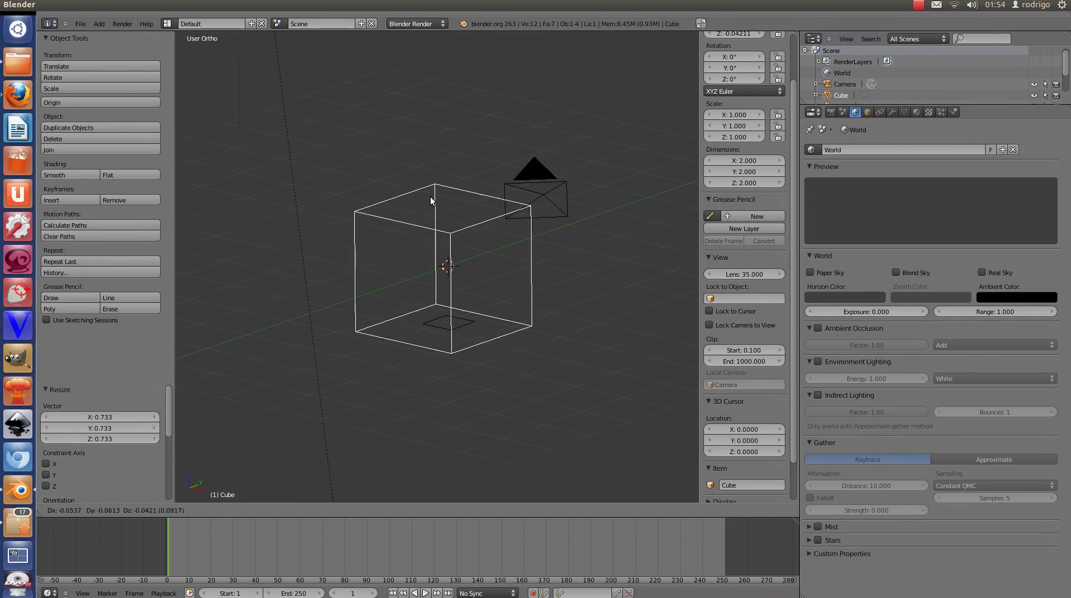
{"action": "right_click", "coordinate": [443, 326]}
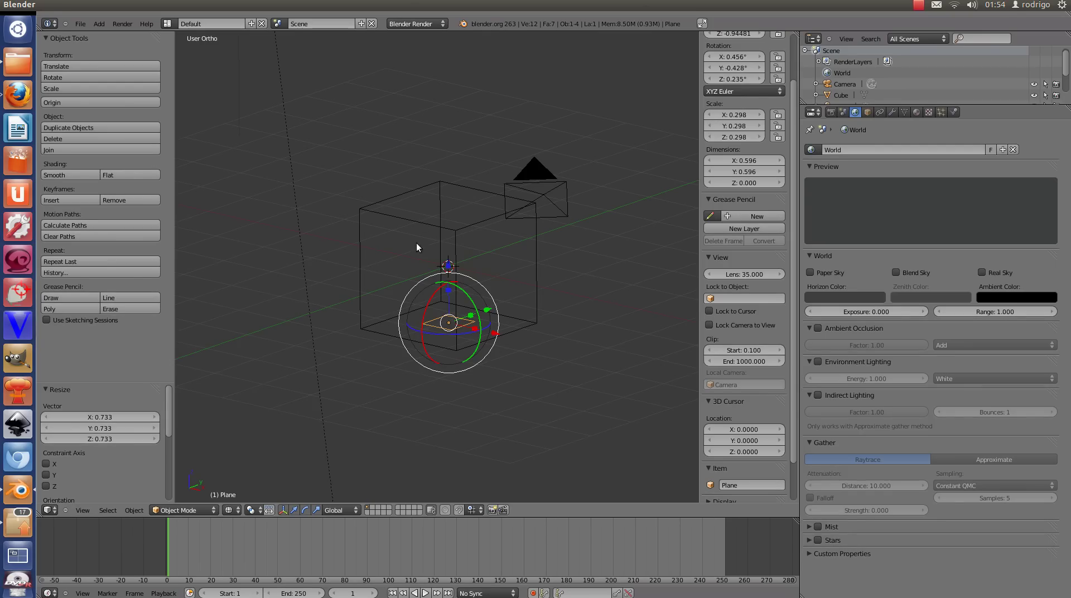
{"action": "right_click", "coordinate": [421, 188]}
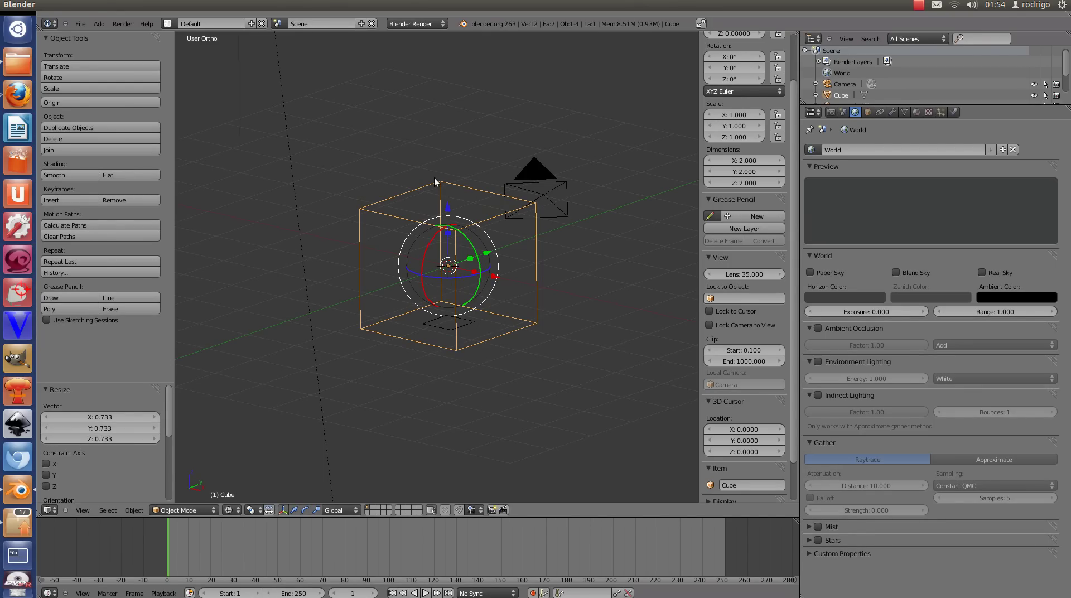
{"action": "left_click", "coordinate": [955, 112]}
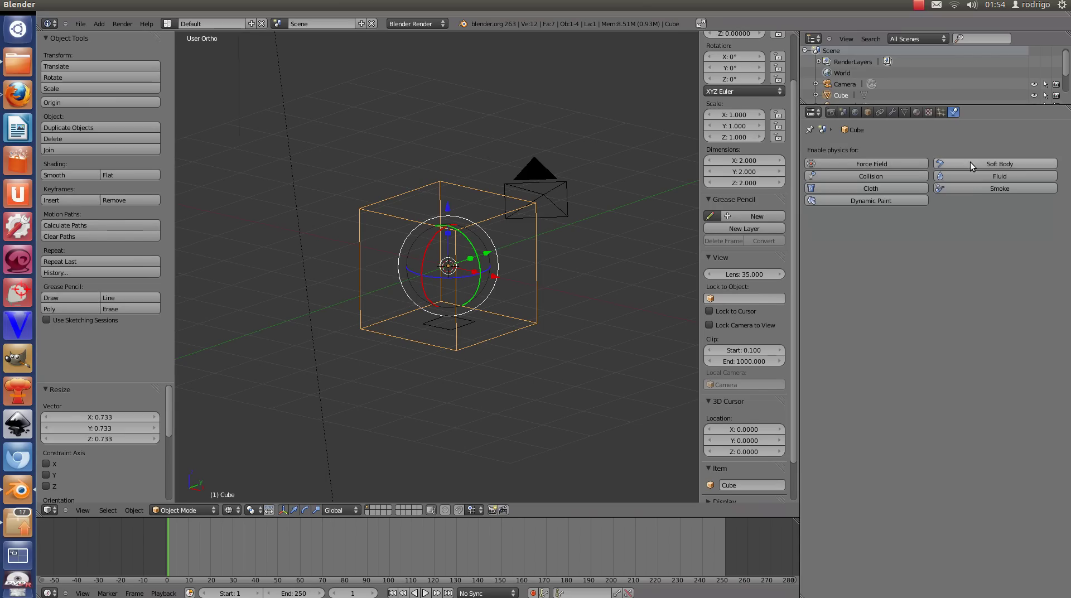
{"action": "left_click", "coordinate": [1025, 188]}
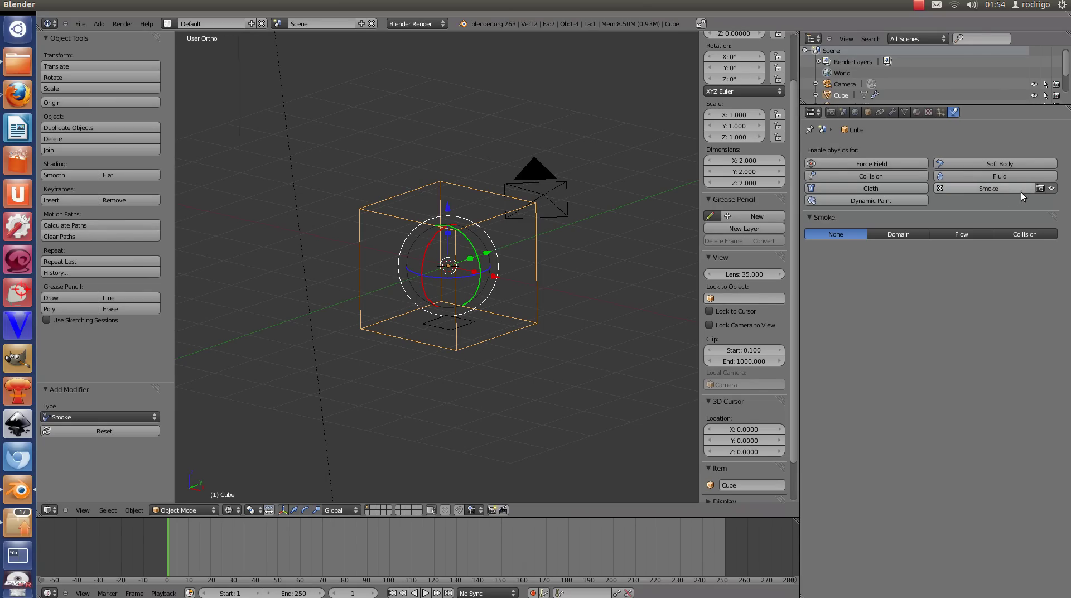
{"action": "left_click", "coordinate": [909, 236]}
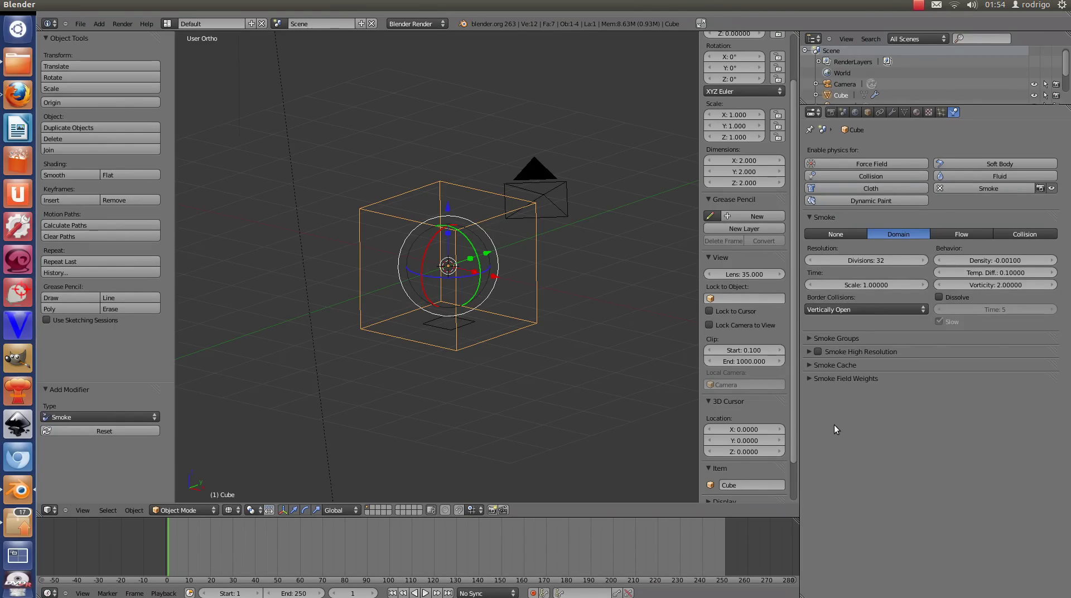
Set the plane as a Smoke Flow emitter with Initial Velocity enabled
{"action": "right_click", "coordinate": [439, 324]}
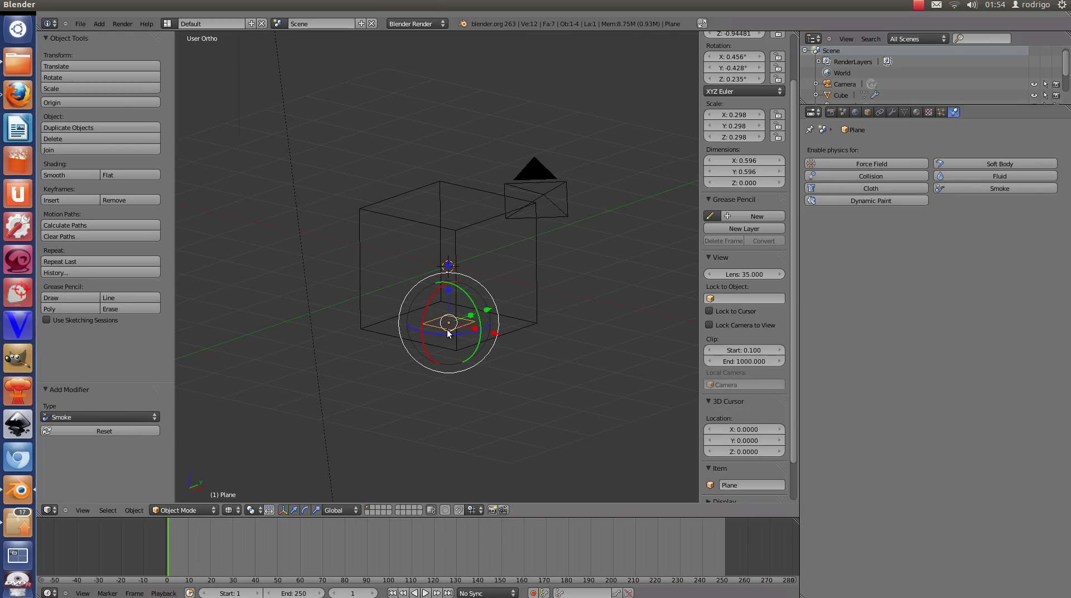
{"action": "left_click", "coordinate": [982, 190]}
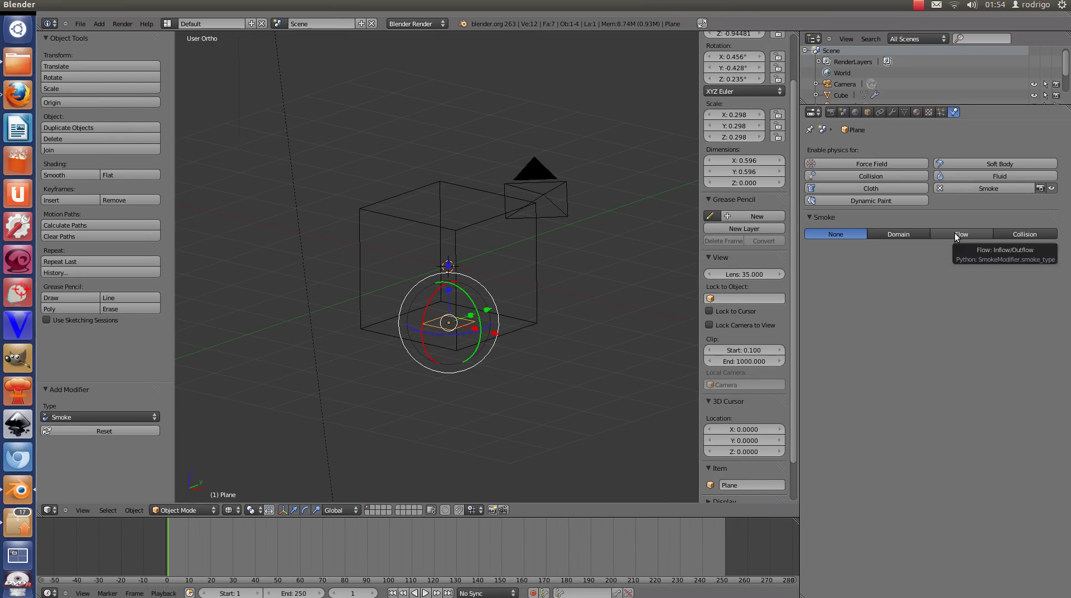
{"action": "left_click", "coordinate": [955, 233]}
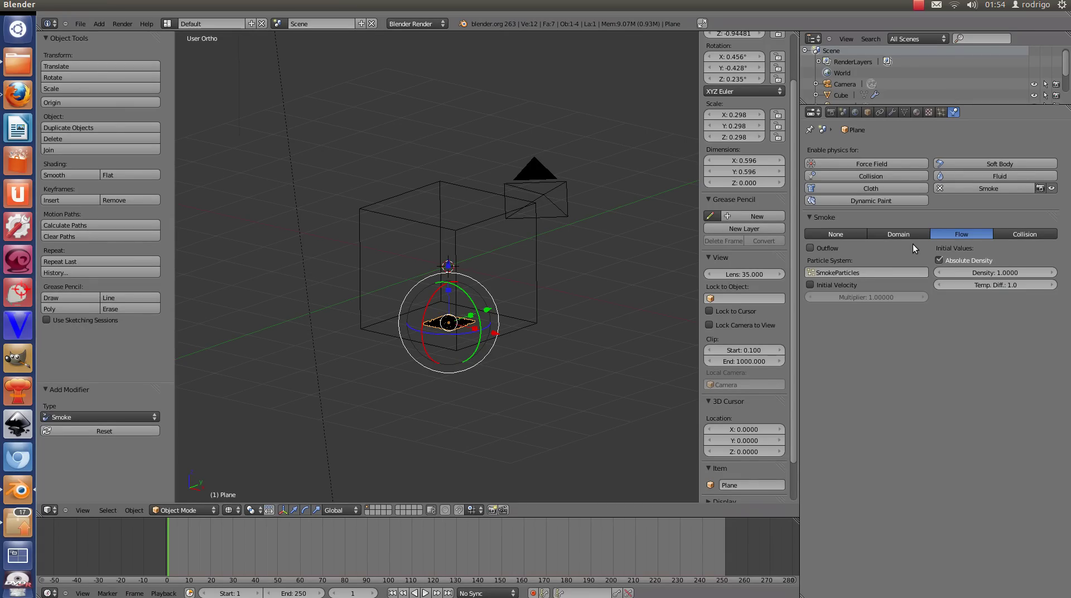
{"action": "left_click", "coordinate": [812, 284]}
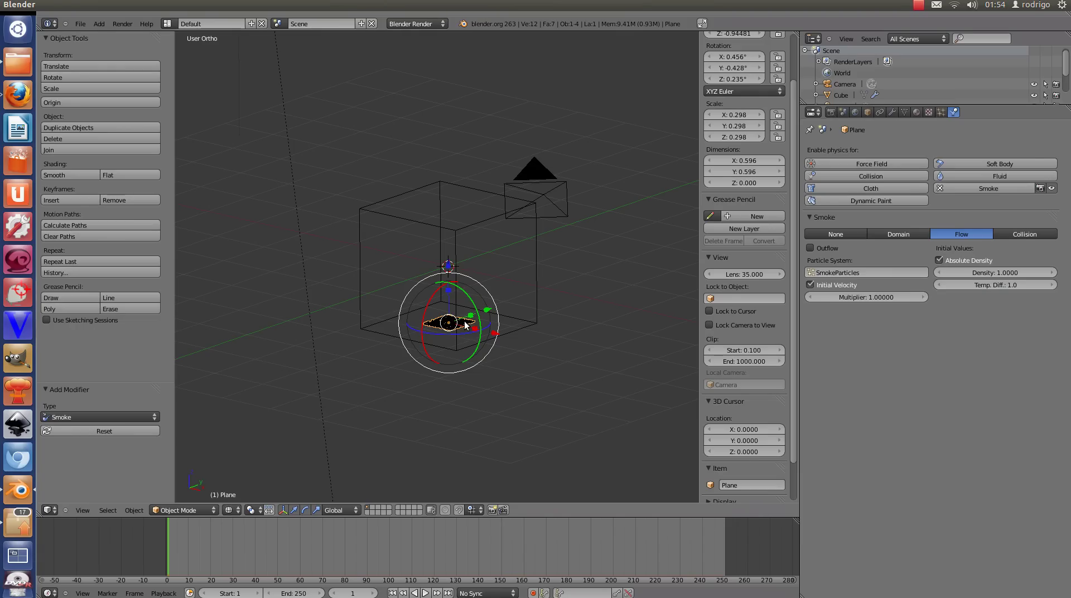
Frame the plane, play the smoke rising from a front view, then stop at frame 1
{"action": "key", "text": "KP_Decimal"}
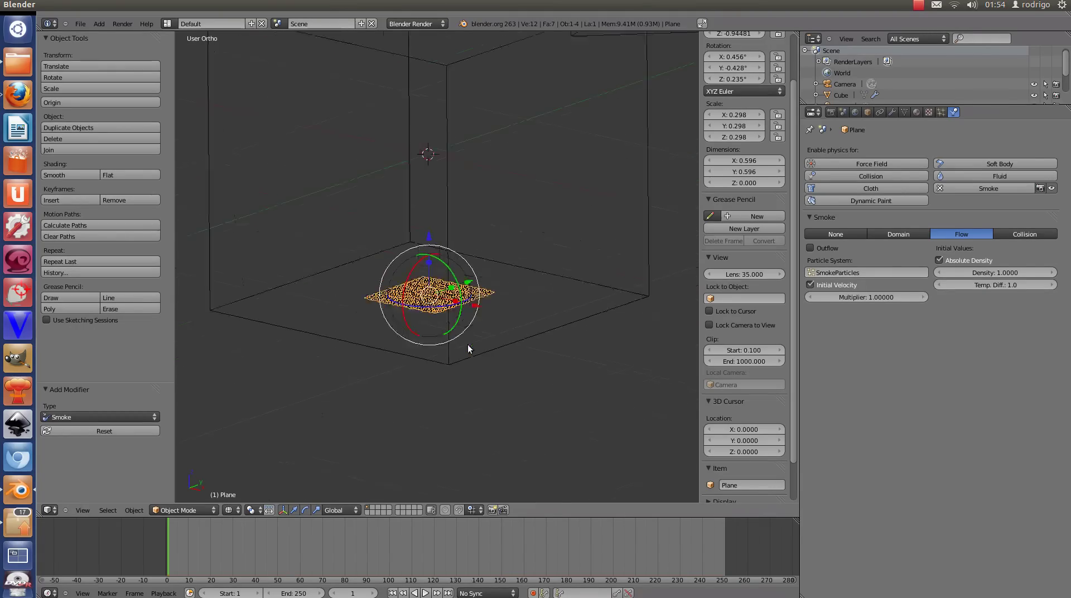
{"action": "key", "text": "alt+a"}
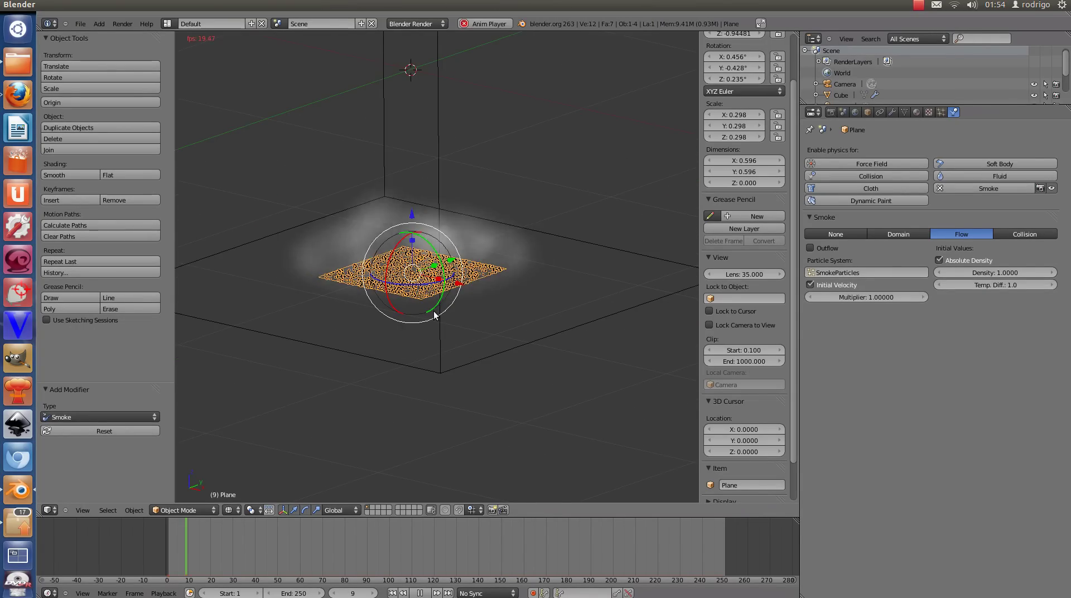
{"action": "middle_click_drag", "start_coordinate": [434, 314], "coordinate": [435, 266]}
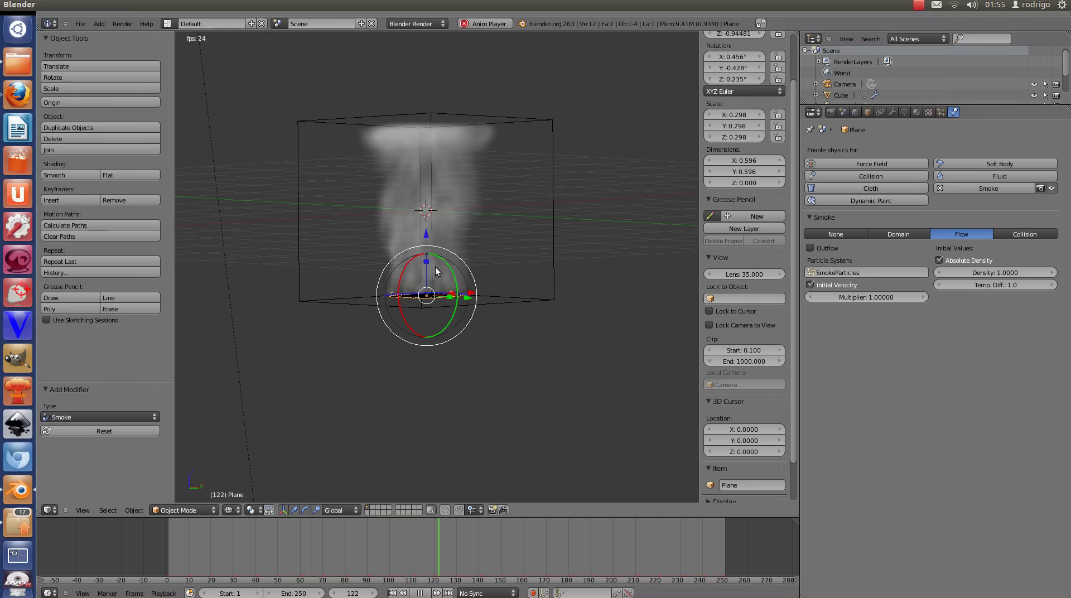
{"action": "key", "text": "Escape"}
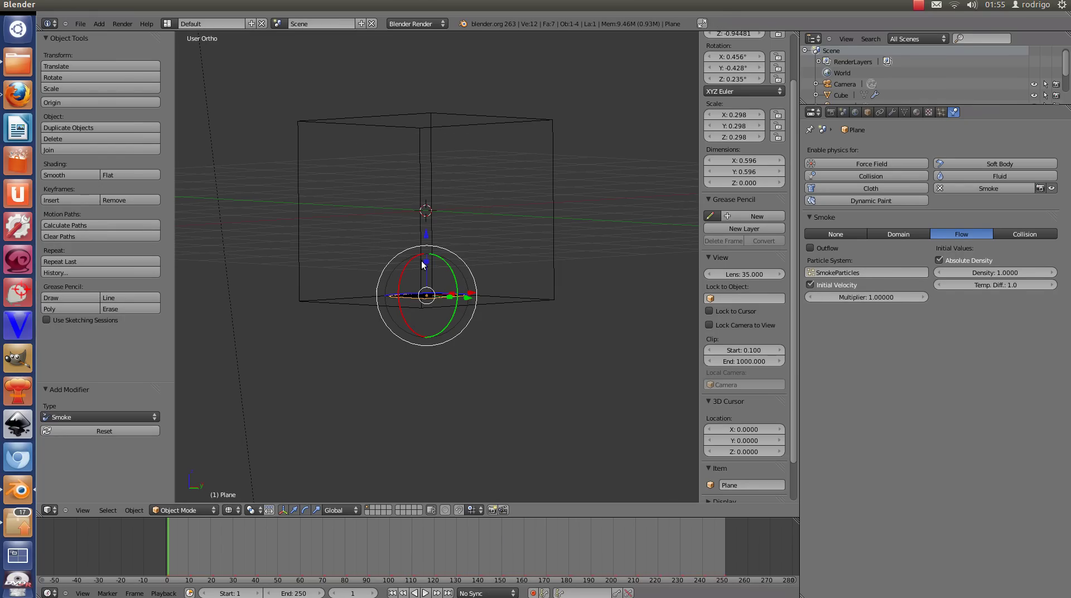
Enable Smoke High Resolution on the cube domain, run the simulation, and render frame 237
{"action": "right_click", "coordinate": [514, 119]}
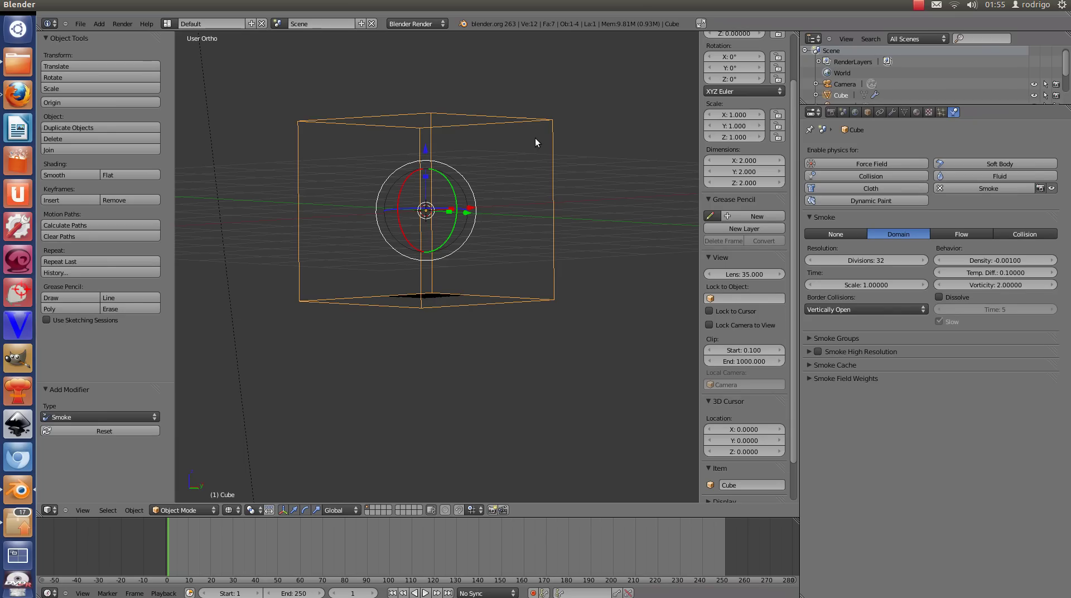
{"action": "left_click", "coordinate": [812, 352]}
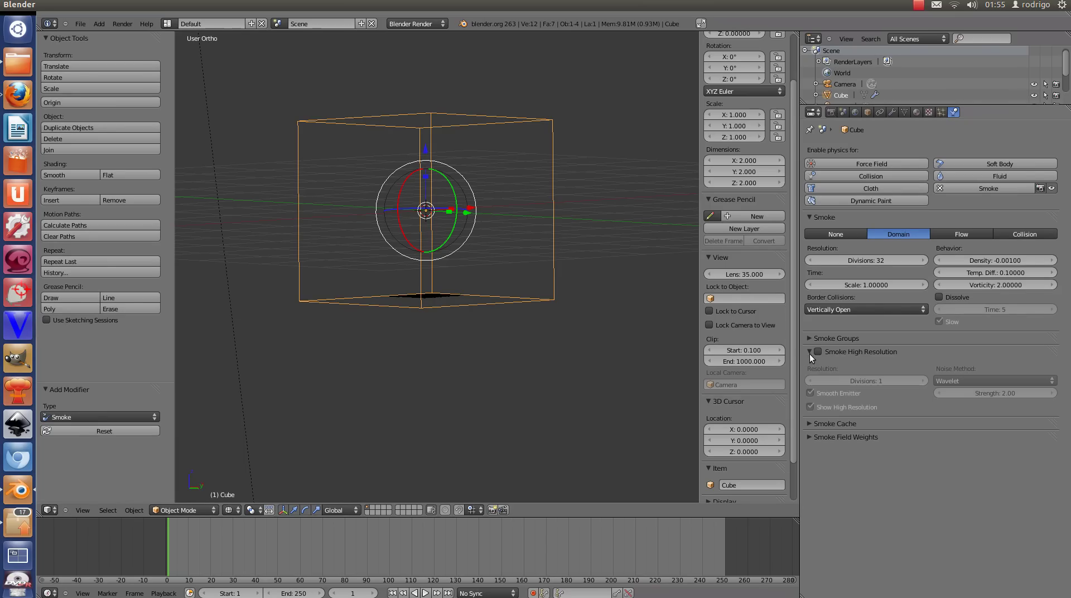
{"action": "left_click", "coordinate": [818, 351]}
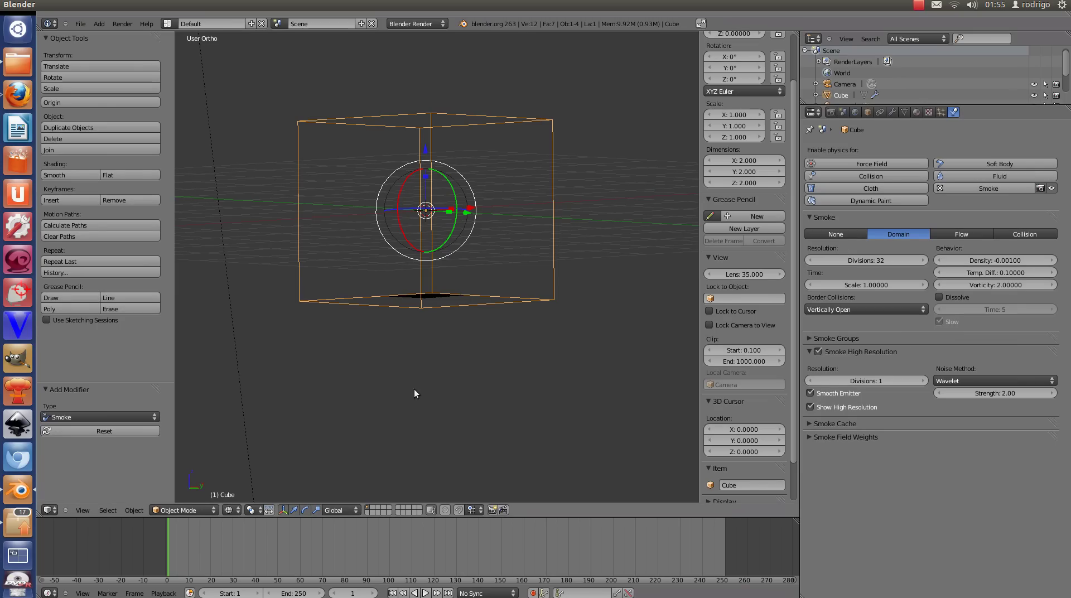
{"action": "key", "text": "alt+a"}
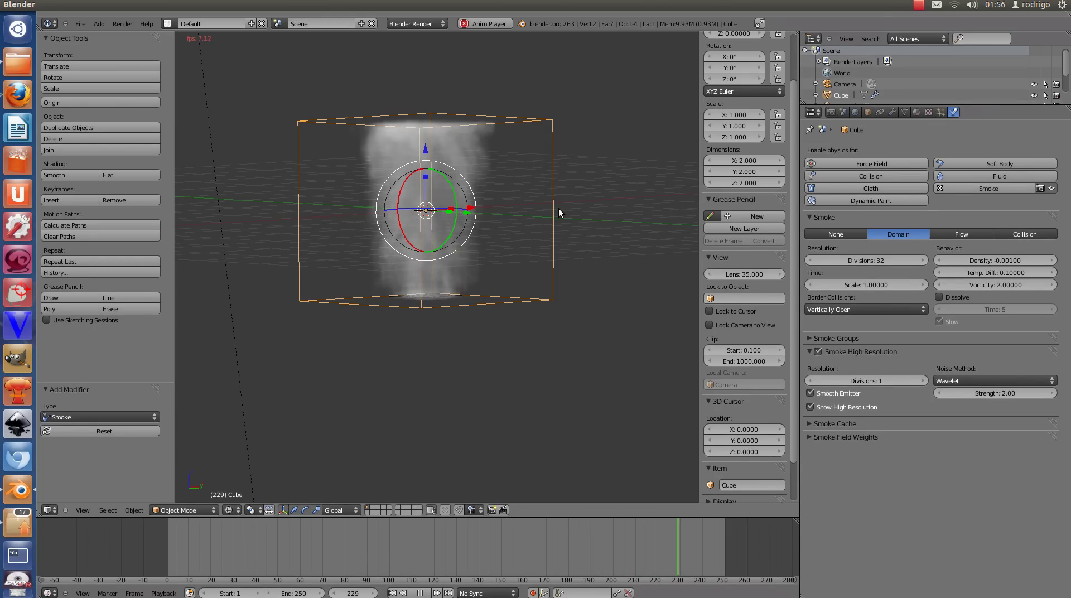
{"action": "key", "text": "F12"}
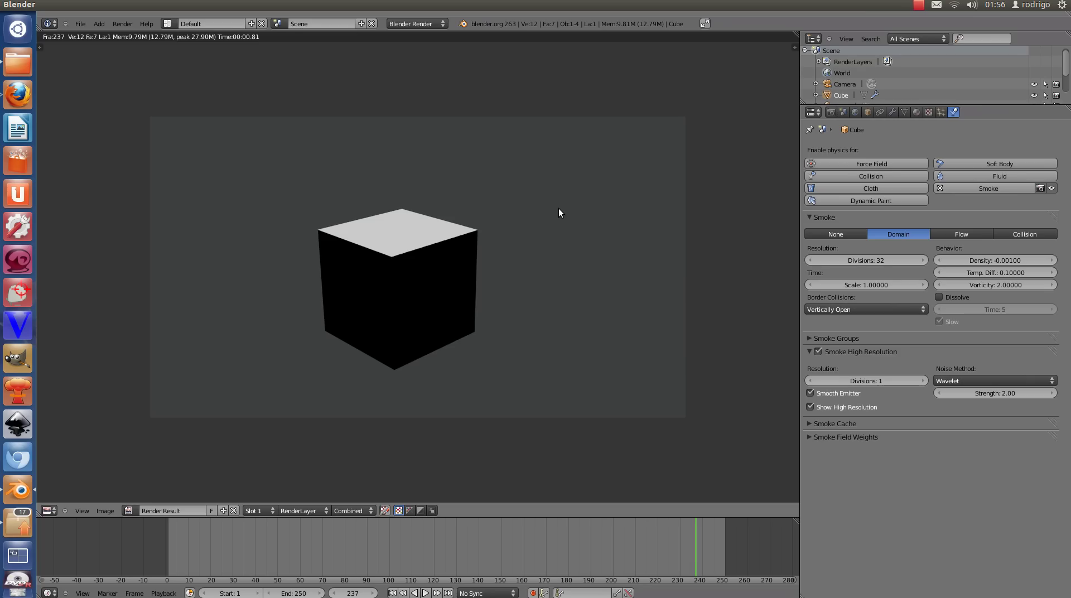
Leave the render and give the cube a new material slot holding a default material
{"action": "key", "text": "Escape"}
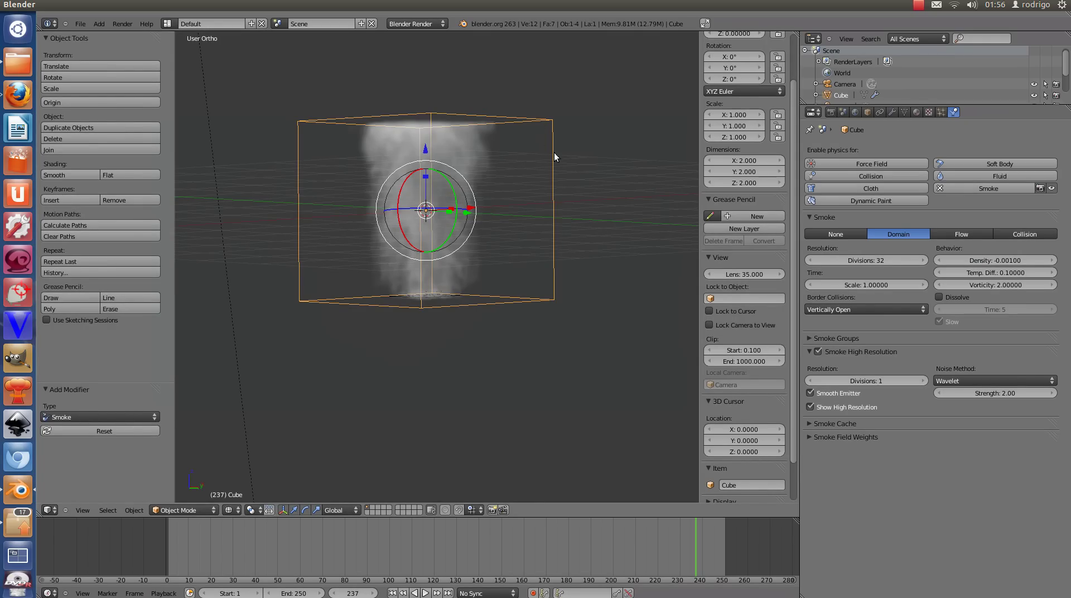
{"action": "left_click", "coordinate": [916, 112]}
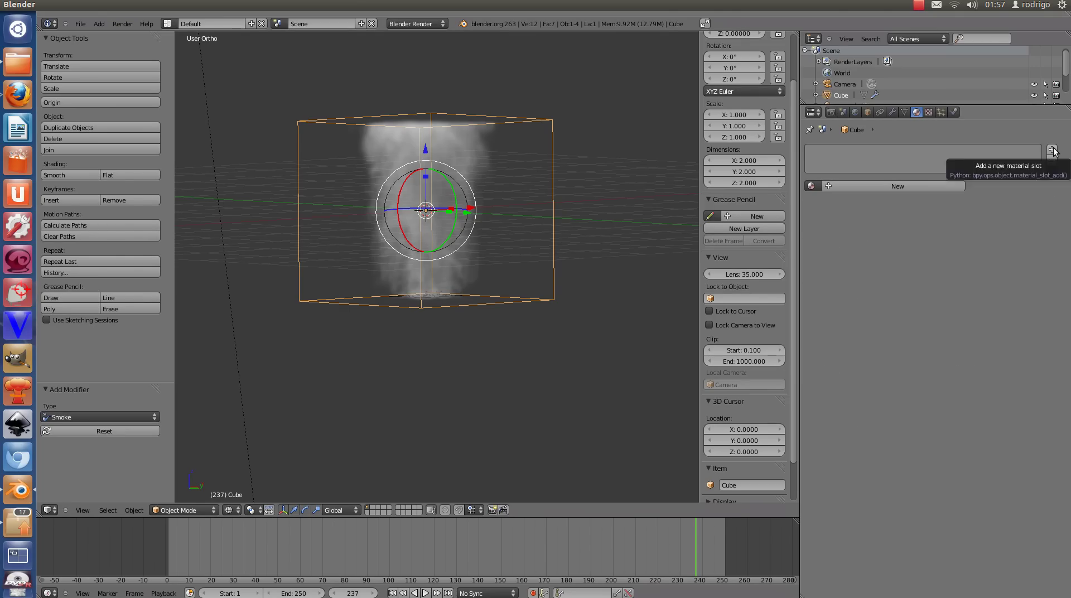
{"action": "left_click", "coordinate": [1052, 151]}
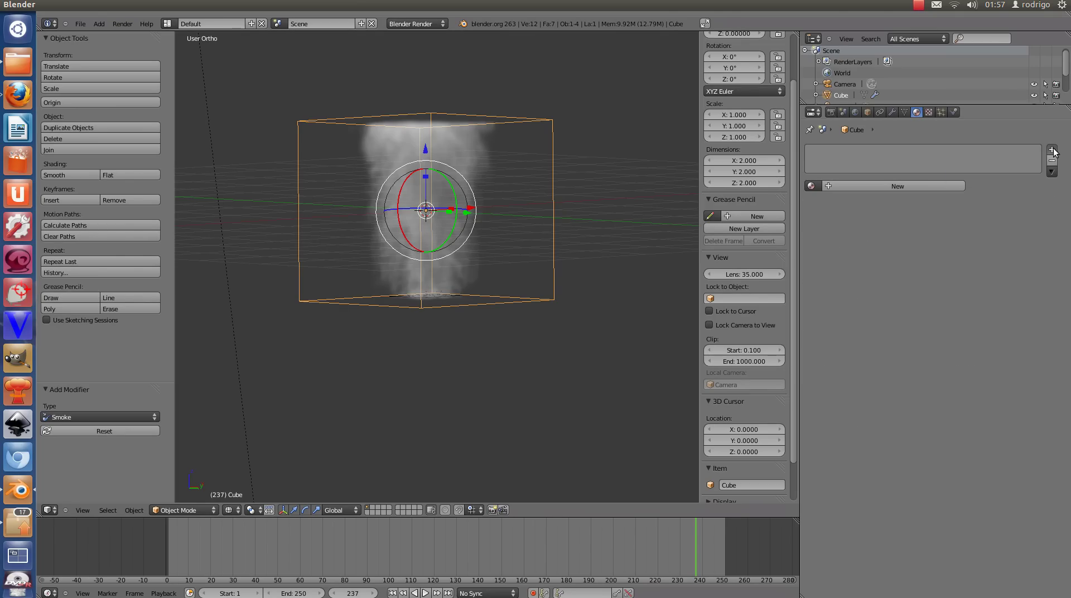
{"action": "left_click", "coordinate": [867, 186]}
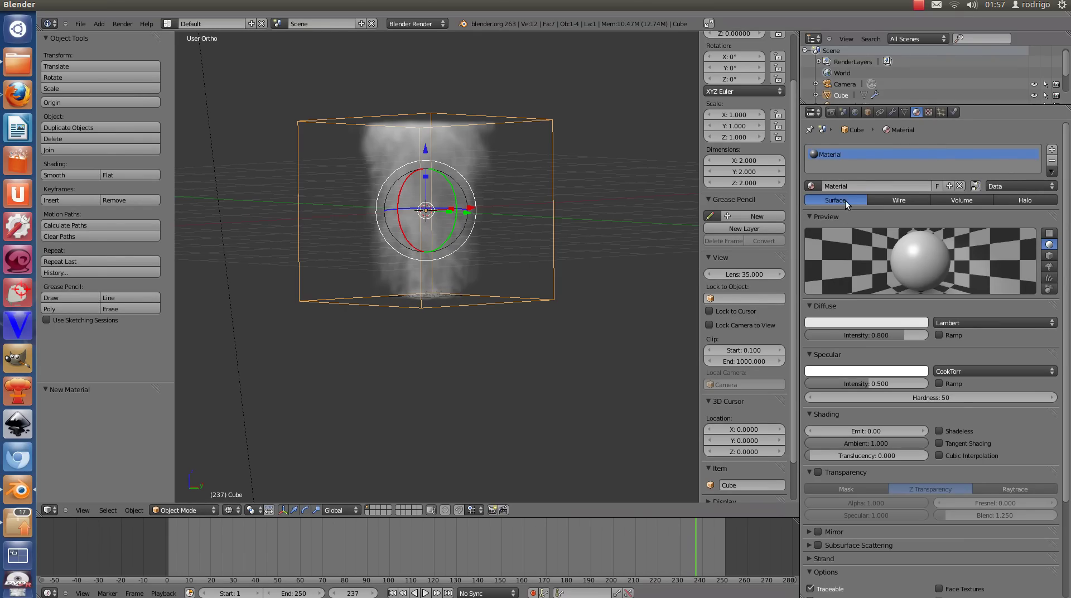
Switch the cube's material to Volume, rename it FUMAÇA, and set Density to 0
{"action": "left_click", "coordinate": [976, 203]}
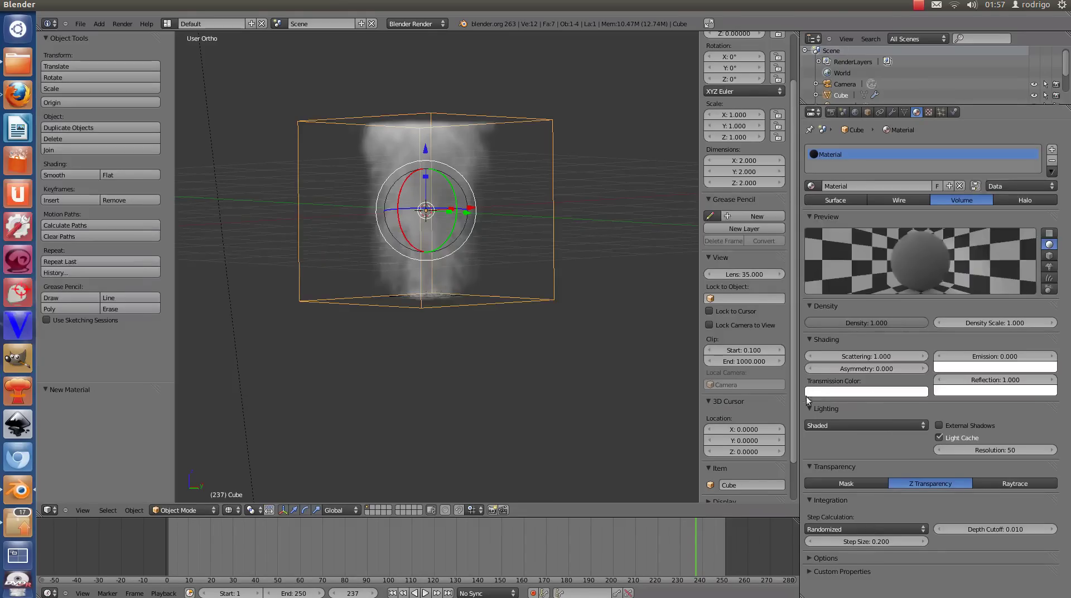
{"action": "left_click", "coordinate": [861, 185]}
{"action": "type", "text": "FU"}
{"action": "type", "text": "MAÇA"}
{"action": "key", "text": "Return"}
{"action": "left_click", "coordinate": [924, 324]}
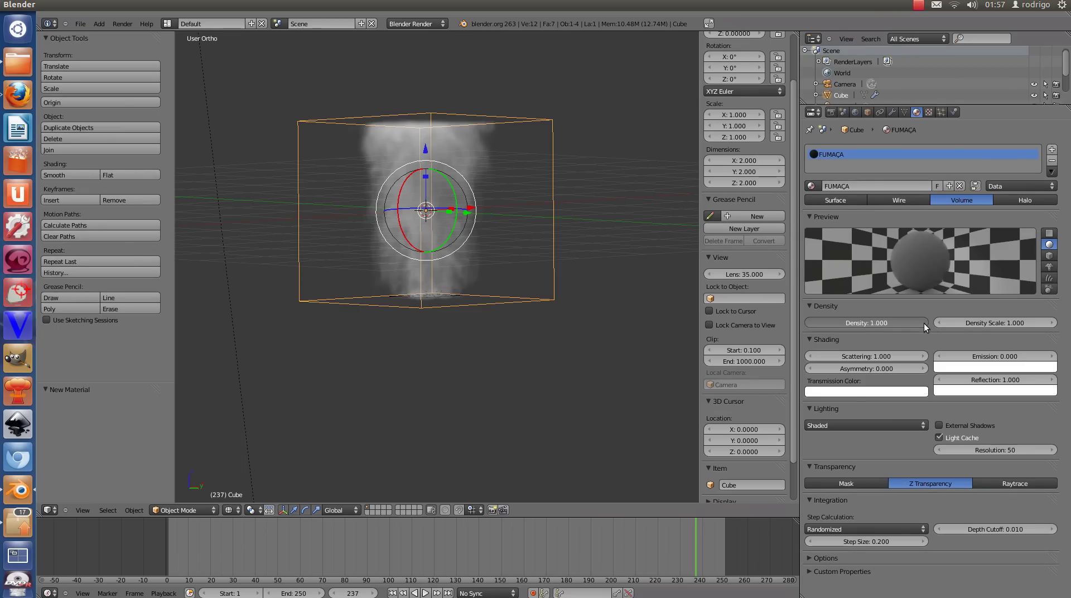
{"action": "type", "text": "0"}
{"action": "key", "text": "Return"}
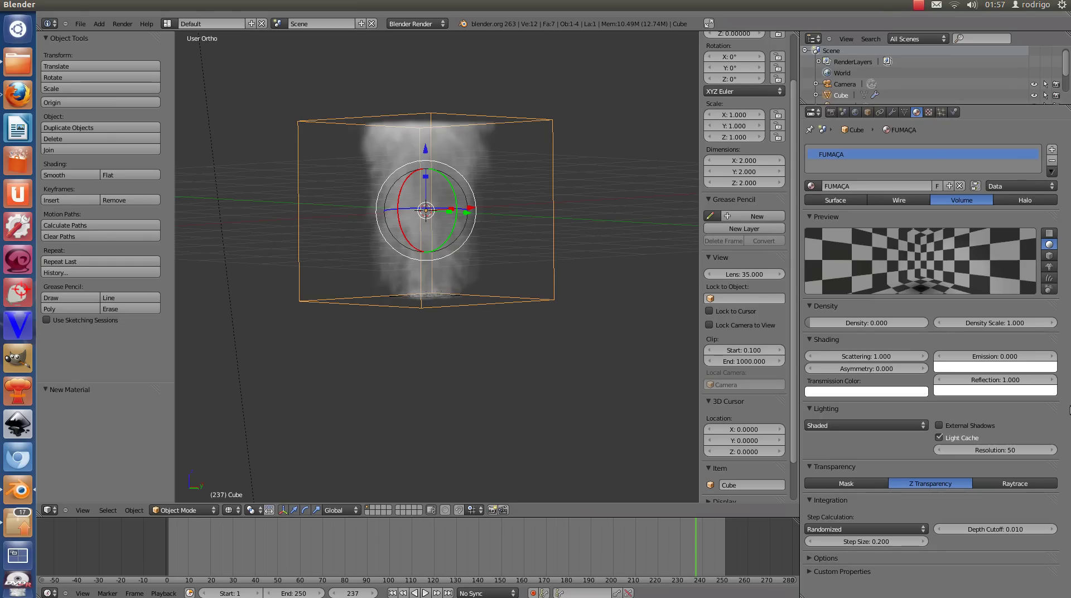
Add a new Voxel Data texture that reads its smoke from the Cube domain
{"action": "left_click", "coordinate": [929, 112]}
{"action": "left_click", "coordinate": [905, 228]}
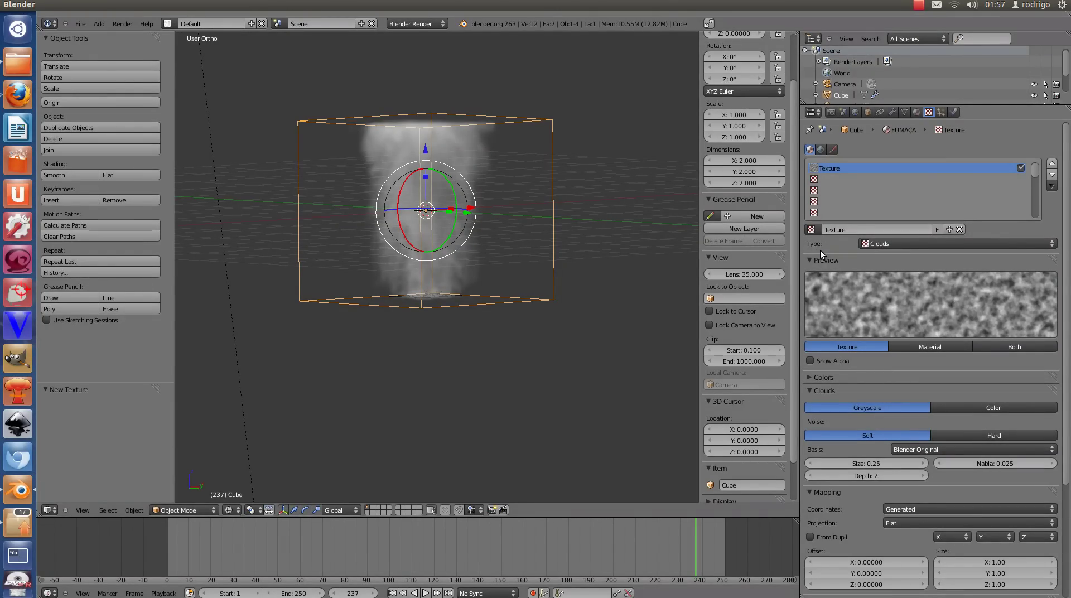
{"action": "left_click", "coordinate": [890, 246]}
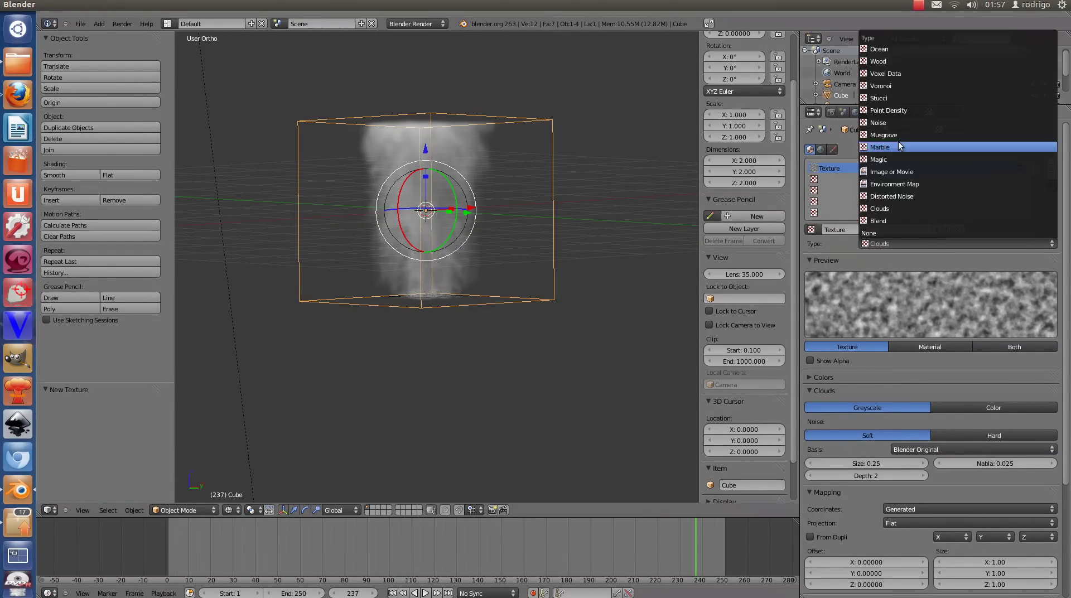
{"action": "left_click", "coordinate": [895, 75]}
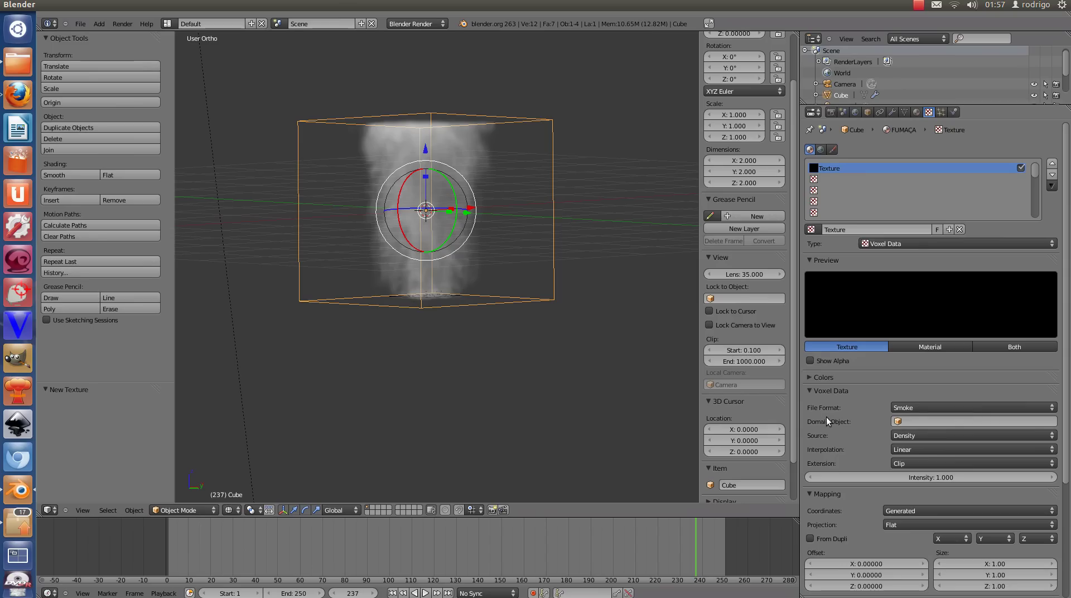
{"action": "left_click", "coordinate": [924, 421]}
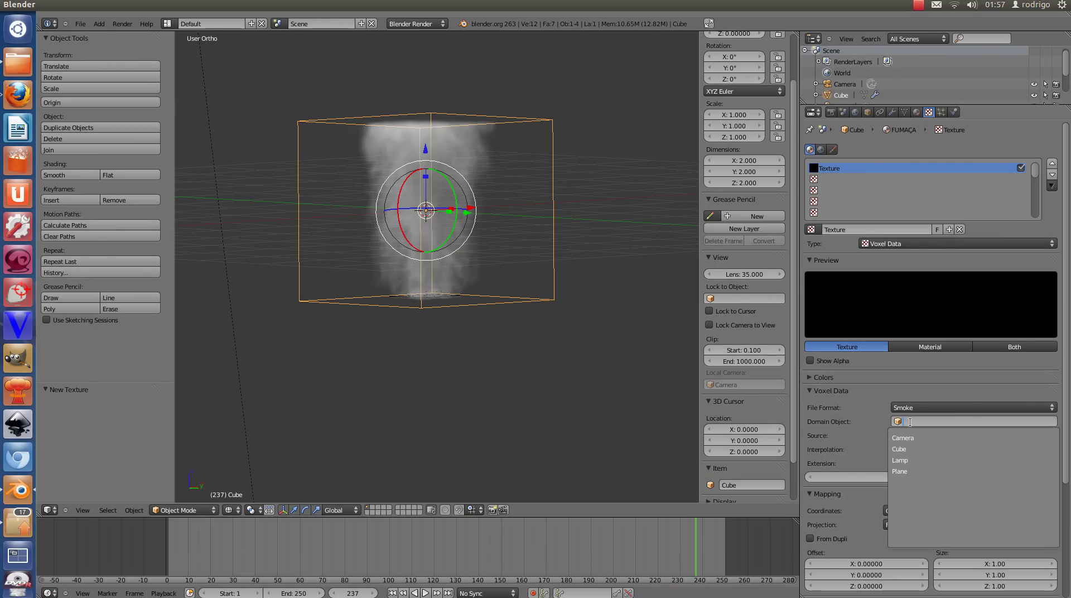
{"action": "left_click", "coordinate": [915, 446]}
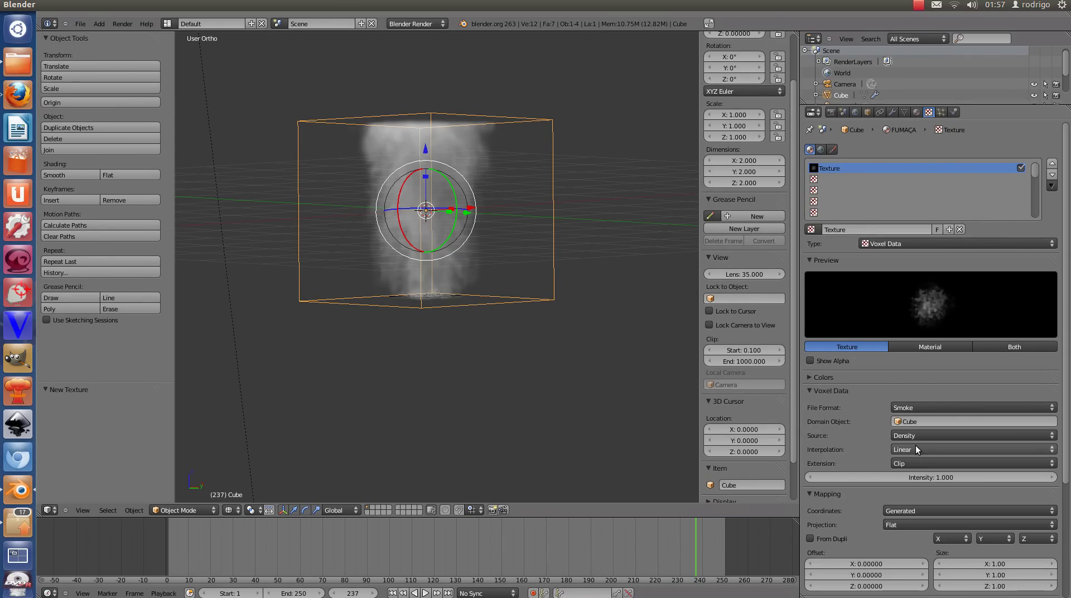
{"action": "left_click", "coordinate": [902, 423]}
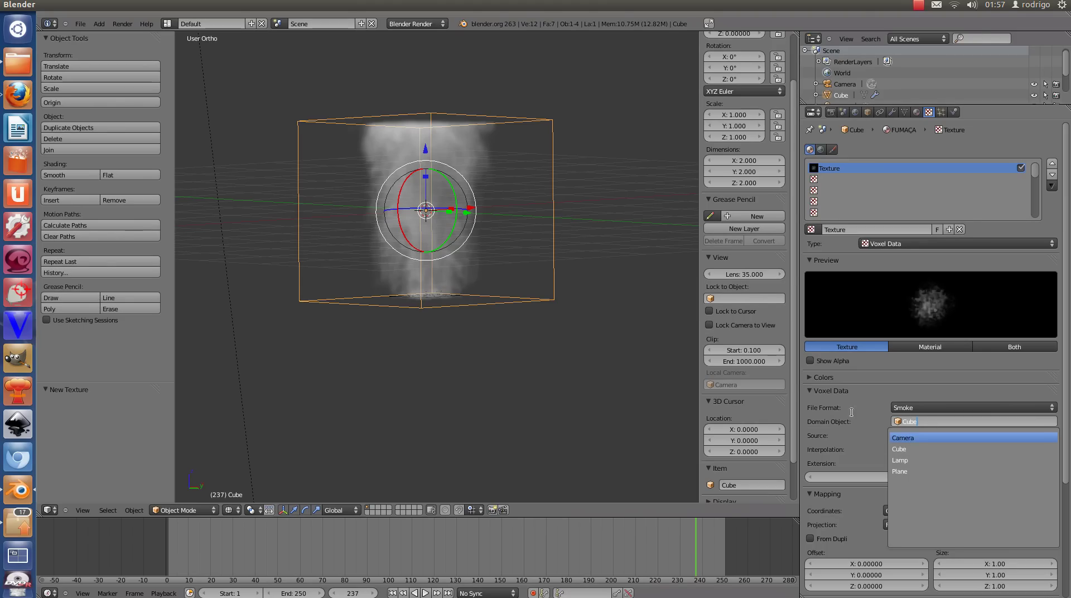
{"action": "key", "text": "Escape"}
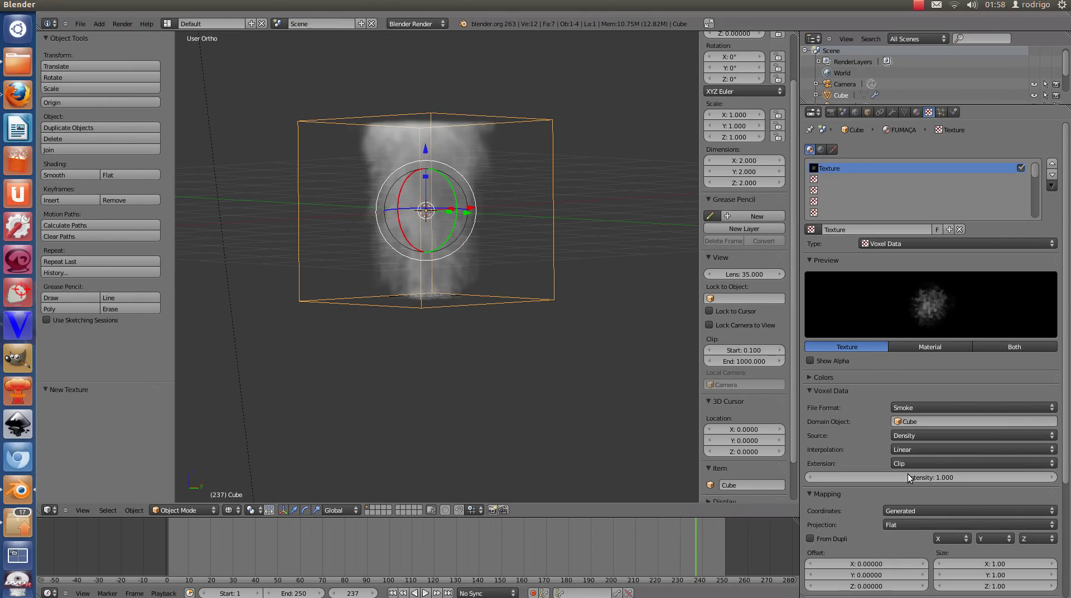
Turn on the texture's Density influence for the volume material
{"action": "scroll", "coordinate": [904, 475], "scroll_direction": "down", "scroll_amount": 5}
{"action": "scroll", "coordinate": [908, 483], "scroll_direction": "down", "scroll_amount": 1}
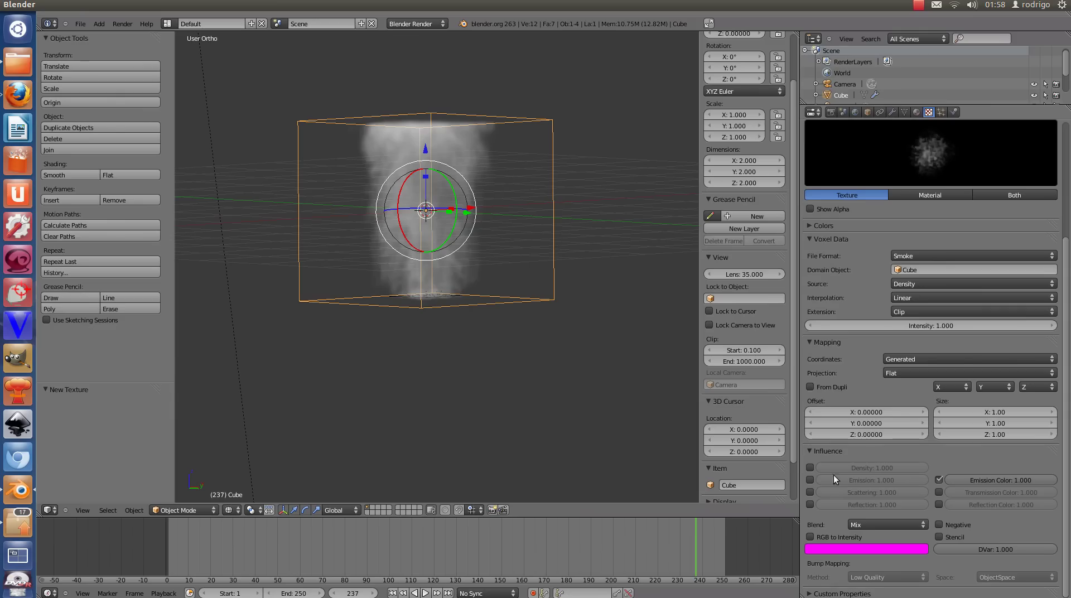
{"action": "left_click", "coordinate": [811, 467]}
{"action": "scroll", "coordinate": [407, 400], "scroll_direction": "up", "scroll_amount": 4}
{"action": "scroll", "coordinate": [407, 400], "scroll_direction": "down", "scroll_amount": 4}
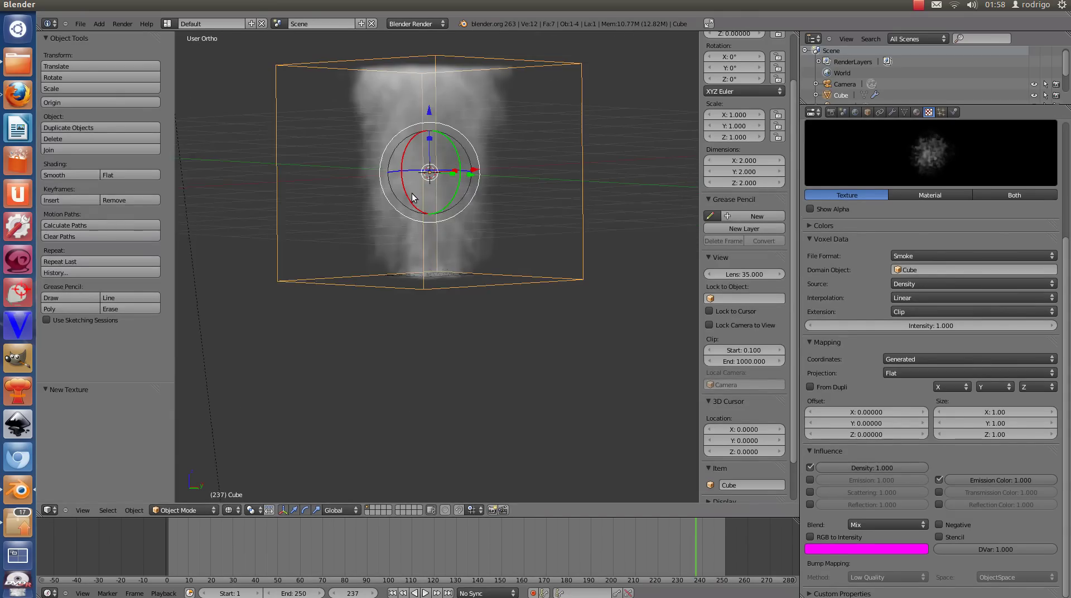
{"action": "key", "text": "F12"}
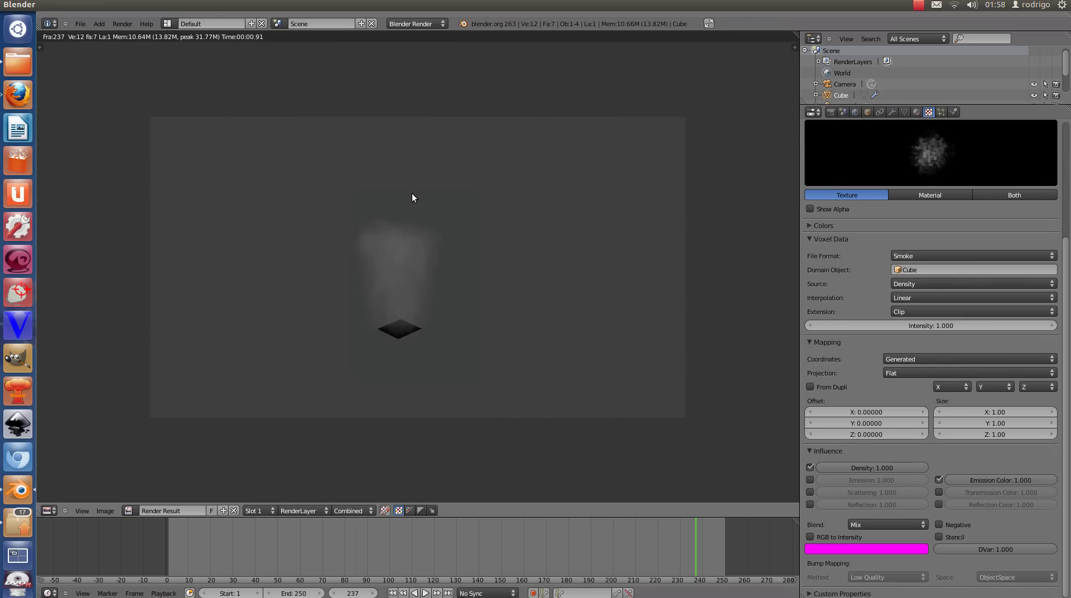
{"action": "scroll", "coordinate": [240, 334], "scroll_direction": "up", "scroll_amount": 3}
{"action": "scroll", "coordinate": [530, 209], "scroll_direction": "up", "scroll_amount": 2}
{"action": "mouse_move", "coordinate": [581, 186]}
{"action": "middle_mouse_down"}
{"action": "mouse_move", "coordinate": [146, 326]}
{"action": "mouse_move", "coordinate": [167, 301]}
{"action": "middle_mouse_up"}
{"action": "scroll", "coordinate": [325, 298], "scroll_direction": "down", "scroll_amount": 2}
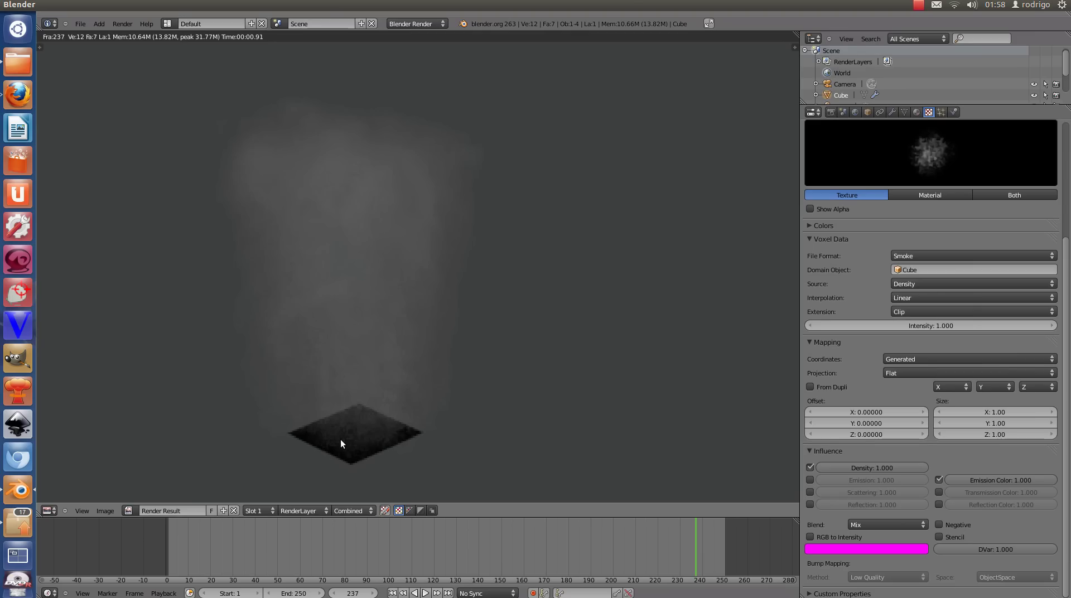
{"action": "scroll", "coordinate": [433, 416], "scroll_direction": "down", "scroll_amount": 5}
{"action": "scroll", "coordinate": [422, 377], "scroll_direction": "down", "scroll_amount": 2}
{"action": "middle_click_drag", "start_coordinate": [421, 377], "coordinate": [435, 286]}
{"action": "scroll", "coordinate": [429, 285], "scroll_direction": "up", "scroll_amount": 5}
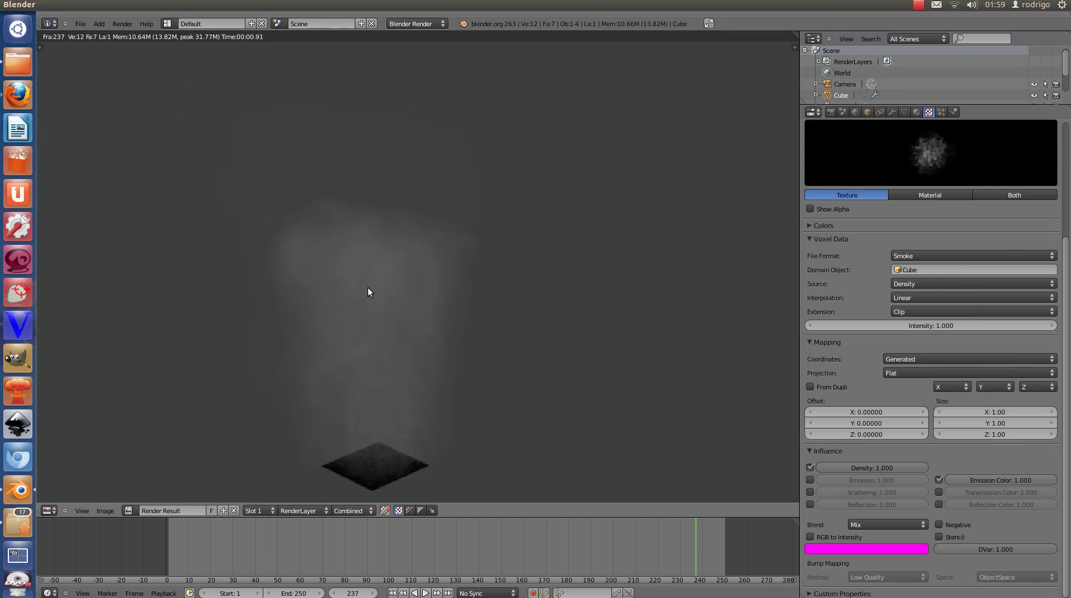
{"action": "scroll", "coordinate": [367, 291], "scroll_direction": "down", "scroll_amount": 6}
{"action": "scroll", "coordinate": [367, 299], "scroll_direction": "up", "scroll_amount": 3}
{"action": "scroll", "coordinate": [374, 295], "scroll_direction": "down", "scroll_amount": 1}
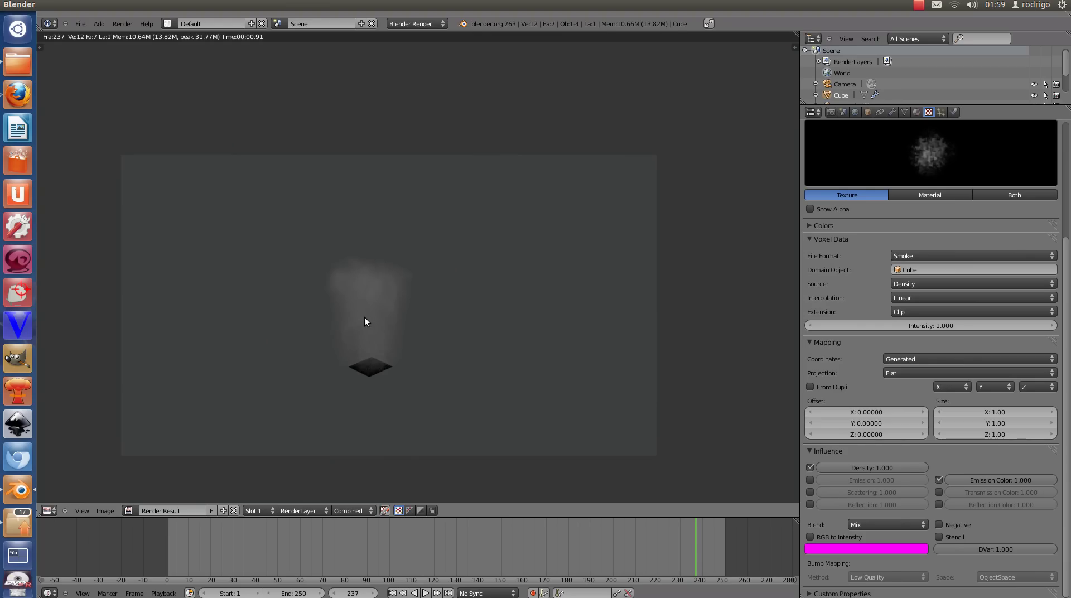
{"action": "key", "text": "Escape"}
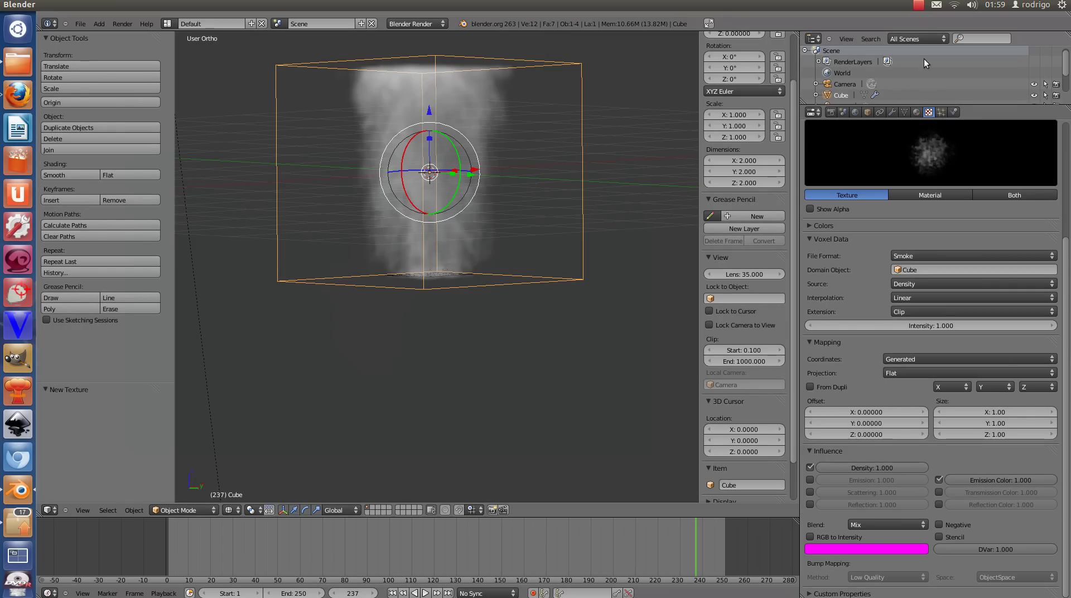
Set FUMAÇA's Scattering to 4 and Density Scale to 5, then render frame 237
{"action": "left_click", "coordinate": [917, 112]}
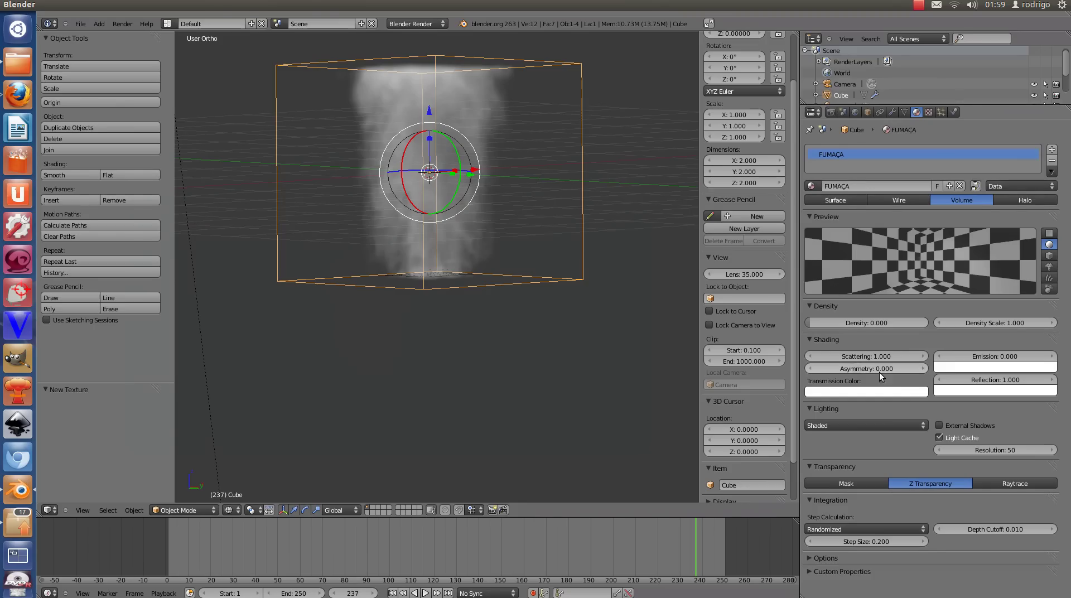
{"action": "left_click", "coordinate": [871, 357]}
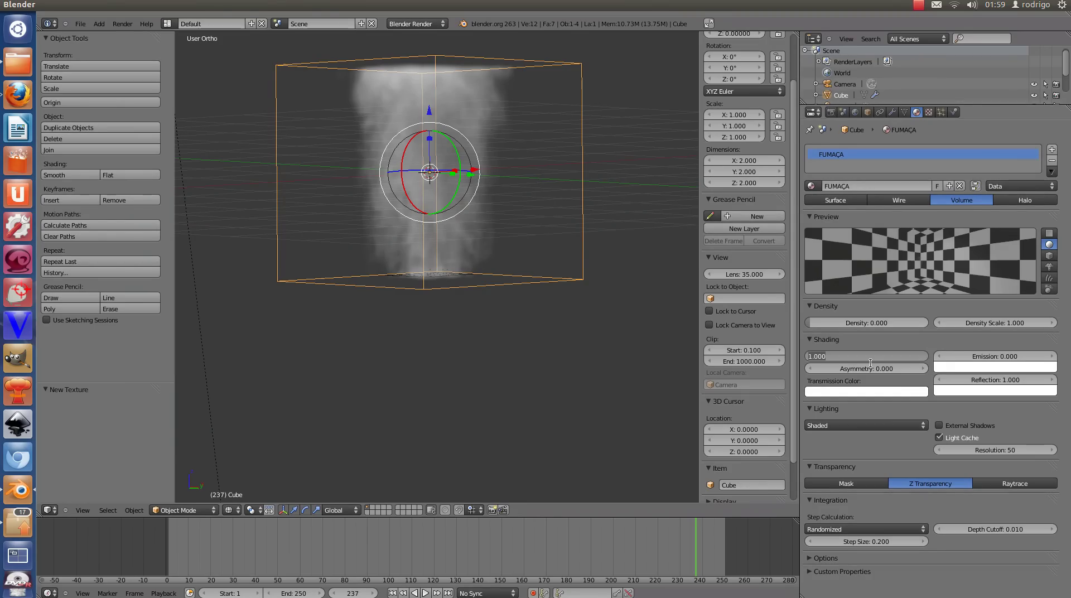
{"action": "type", "text": "4"}
{"action": "key", "text": "Return"}
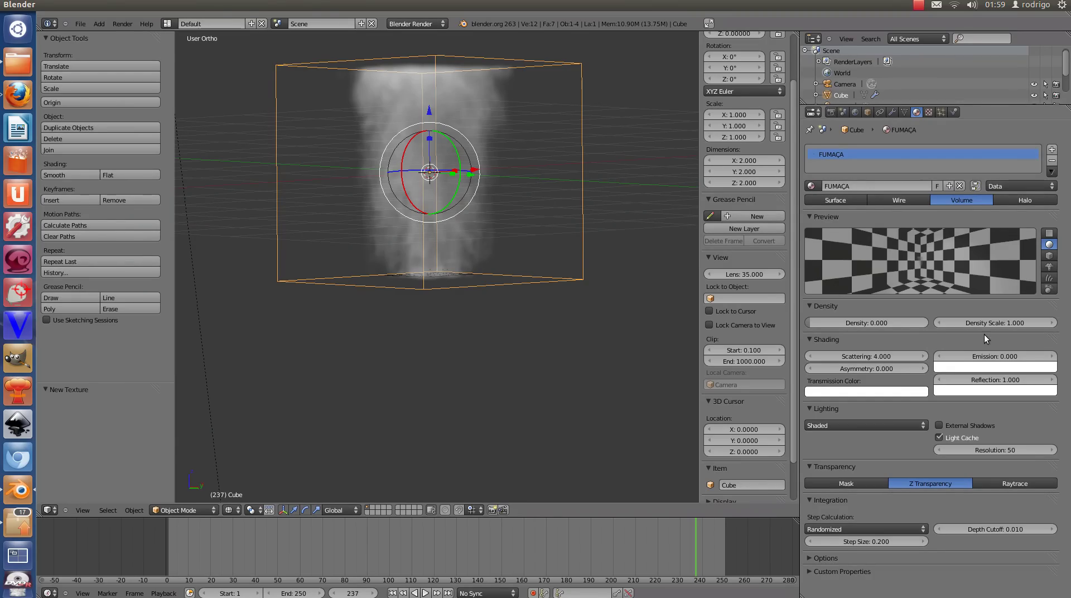
{"action": "left_click", "coordinate": [986, 322]}
{"action": "type", "text": "5"}
{"action": "key", "text": "Return"}
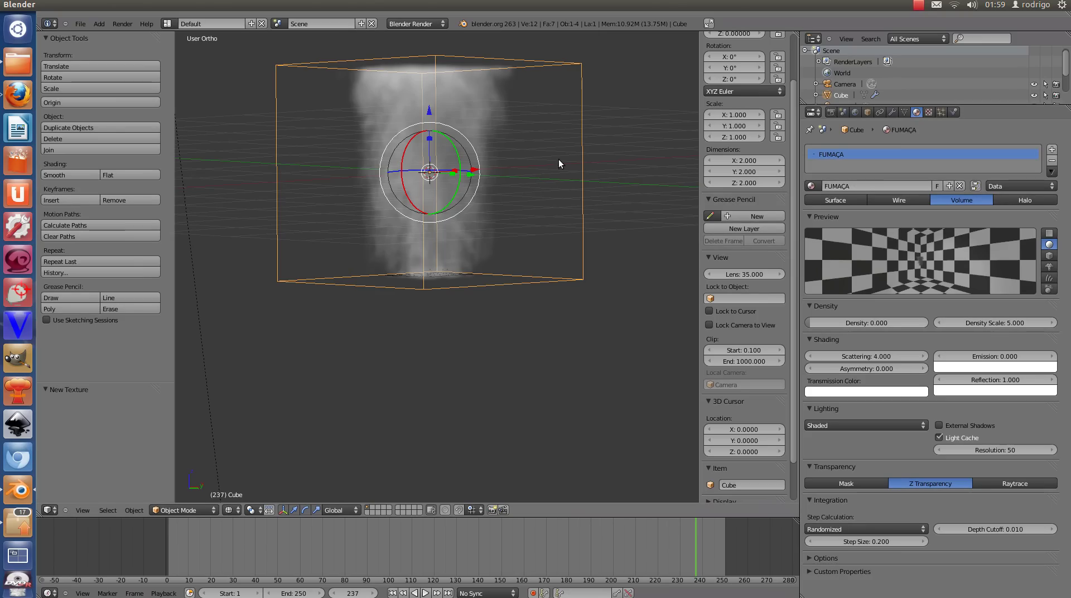
{"action": "key", "text": "F12"}
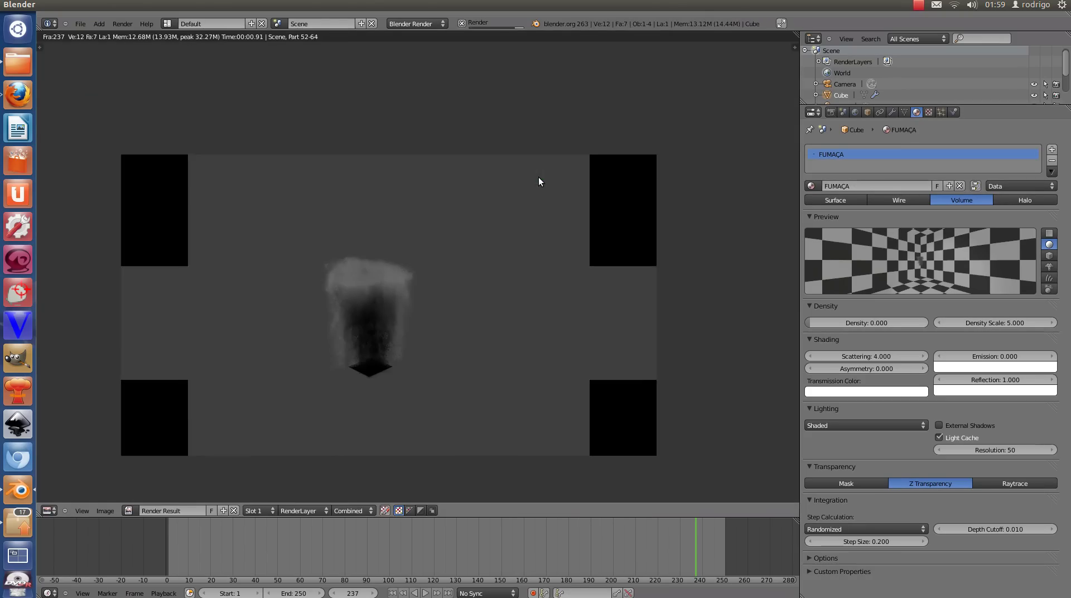
{"action": "scroll", "coordinate": [324, 339], "scroll_direction": "up", "scroll_amount": 4}
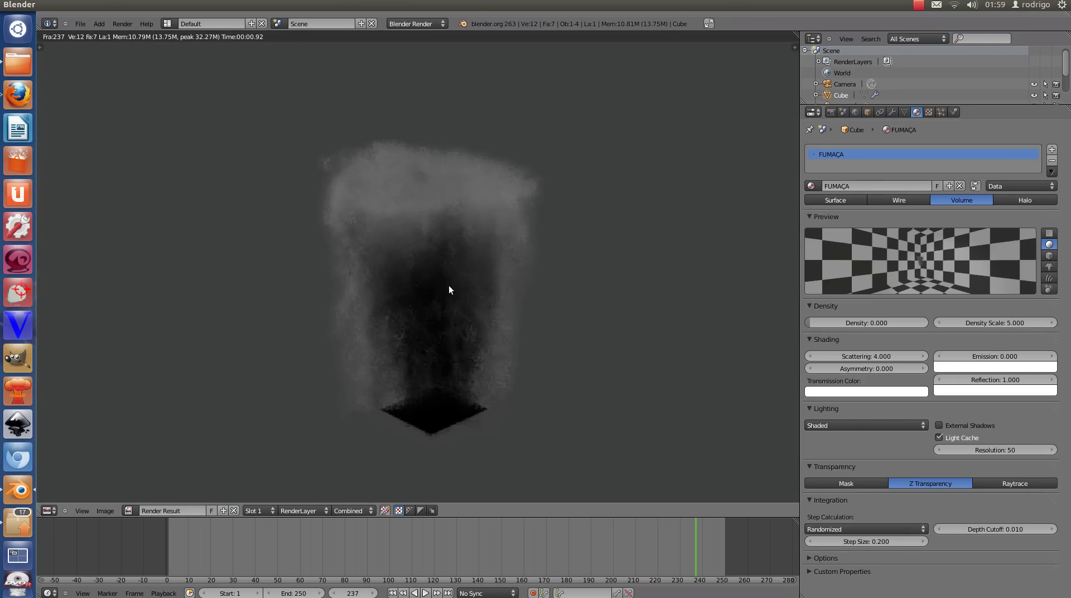
Uncheck Render > Emitter in the Plane's particle settings and re-render the smoke column
{"action": "key", "text": "Escape"}
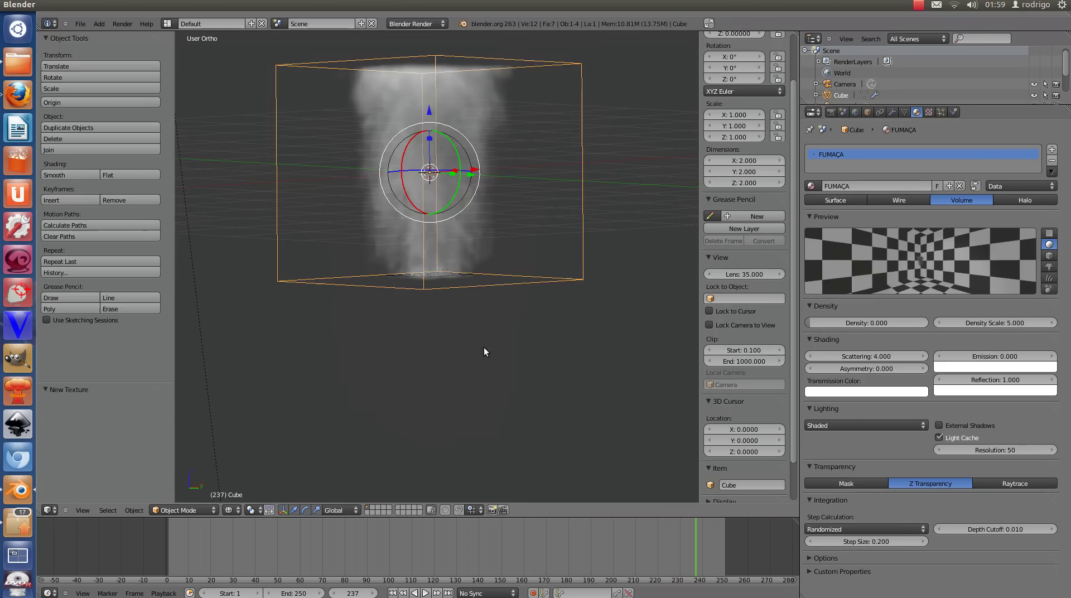
{"action": "scroll", "coordinate": [439, 218], "scroll_direction": "up", "scroll_amount": 2}
{"action": "scroll", "coordinate": [433, 296], "scroll_direction": "up", "scroll_amount": 3}
{"action": "scroll", "coordinate": [453, 295], "scroll_direction": "up", "scroll_amount": 1}
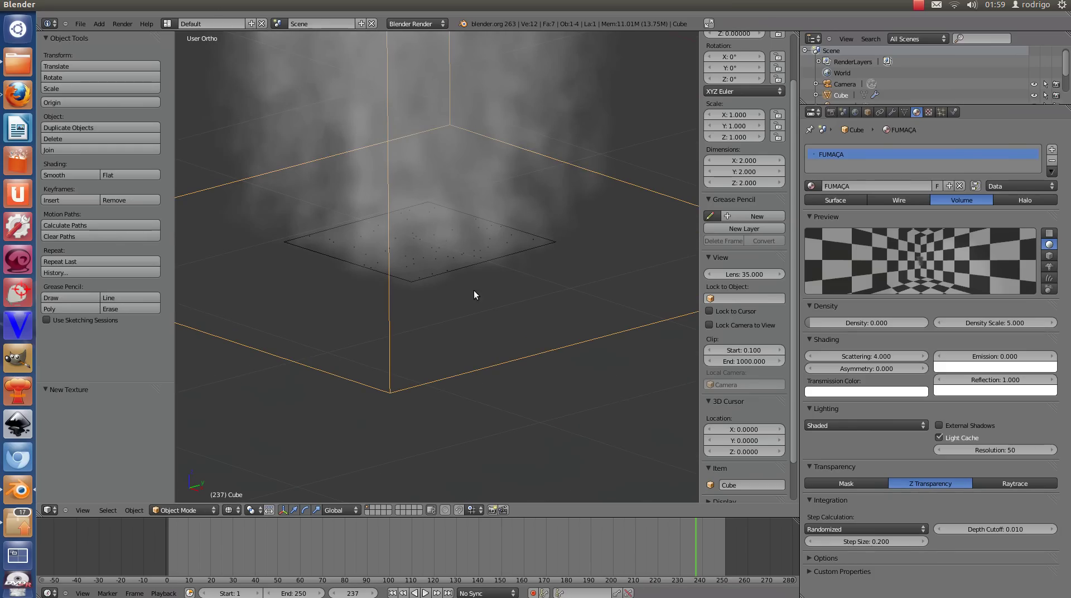
{"action": "right_click", "coordinate": [551, 251]}
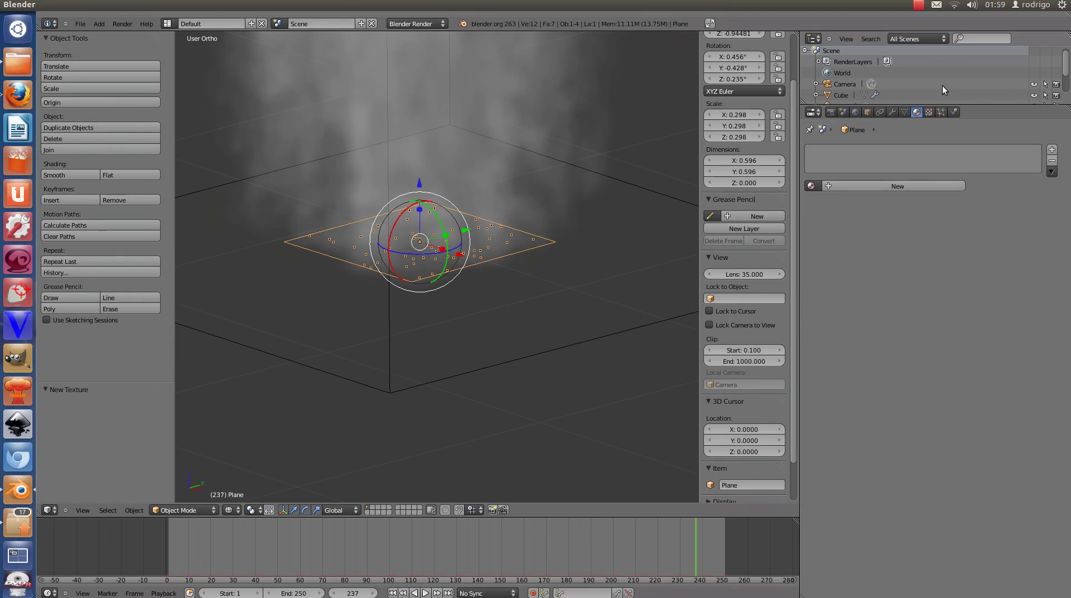
{"action": "left_click", "coordinate": [940, 114]}
{"action": "scroll", "coordinate": [931, 155], "scroll_direction": "down", "scroll_amount": 3}
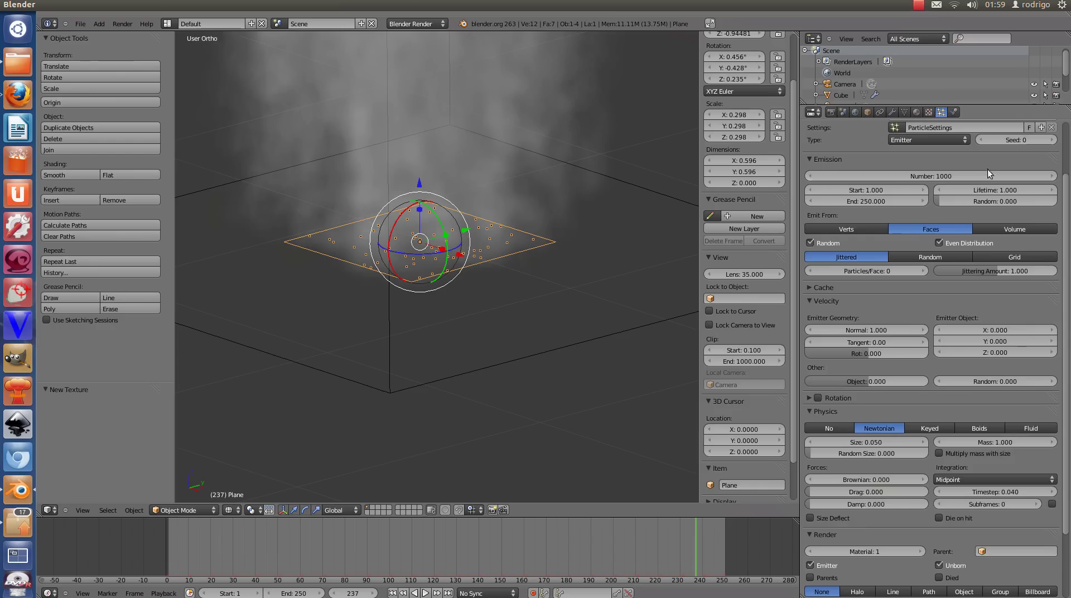
{"action": "mouse_move", "coordinate": [995, 190]}
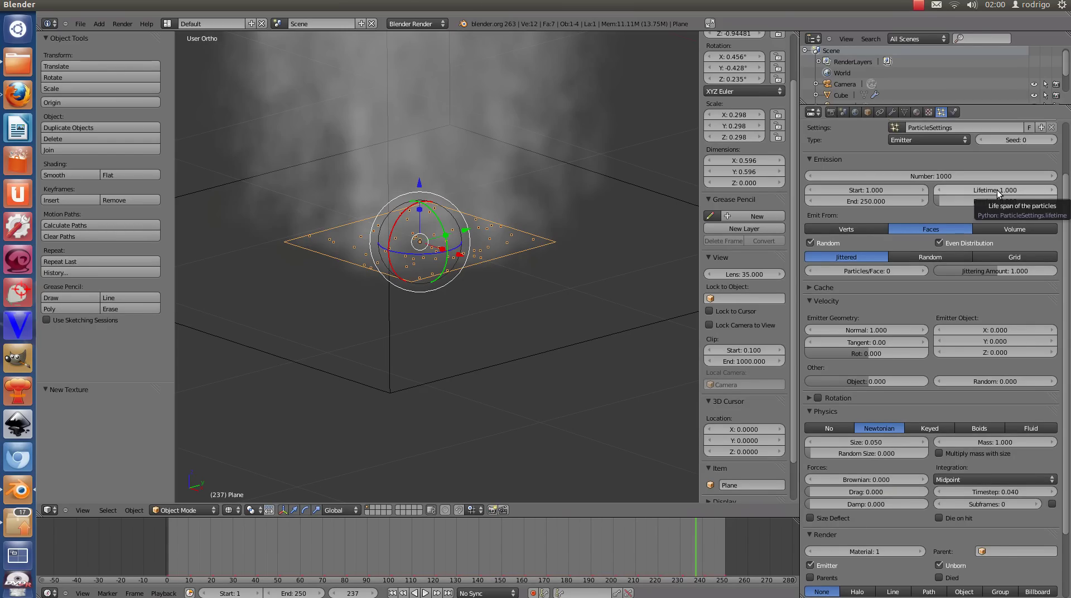
{"action": "scroll", "coordinate": [998, 194], "scroll_direction": "up", "scroll_amount": 2}
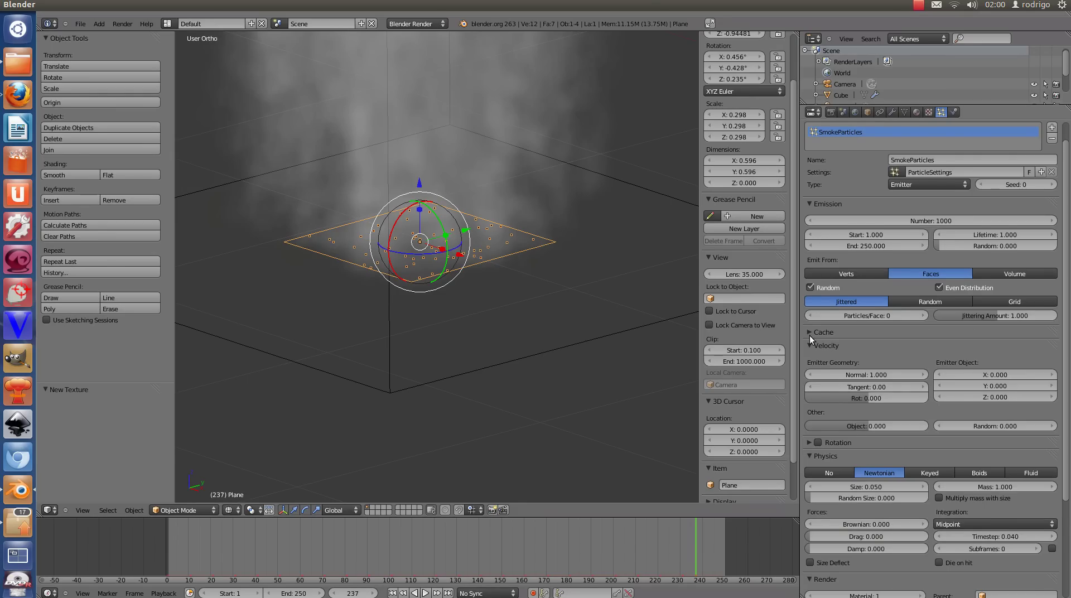
{"action": "scroll", "coordinate": [833, 450], "scroll_direction": "down", "scroll_amount": 3}
{"action": "scroll", "coordinate": [832, 451], "scroll_direction": "down", "scroll_amount": 3}
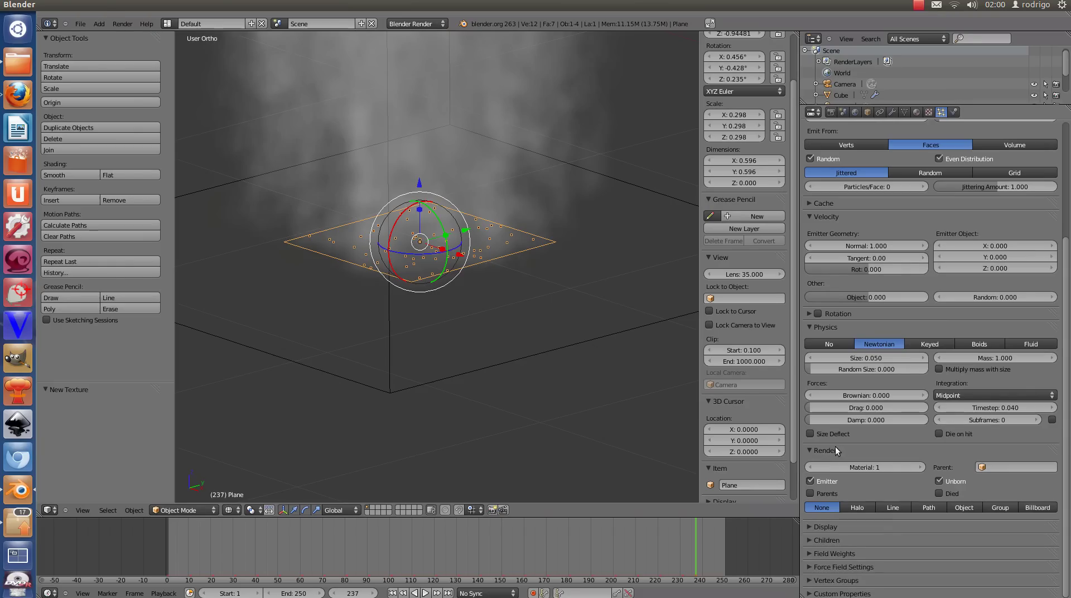
{"action": "left_click", "coordinate": [812, 481]}
{"action": "key", "text": "F12"}
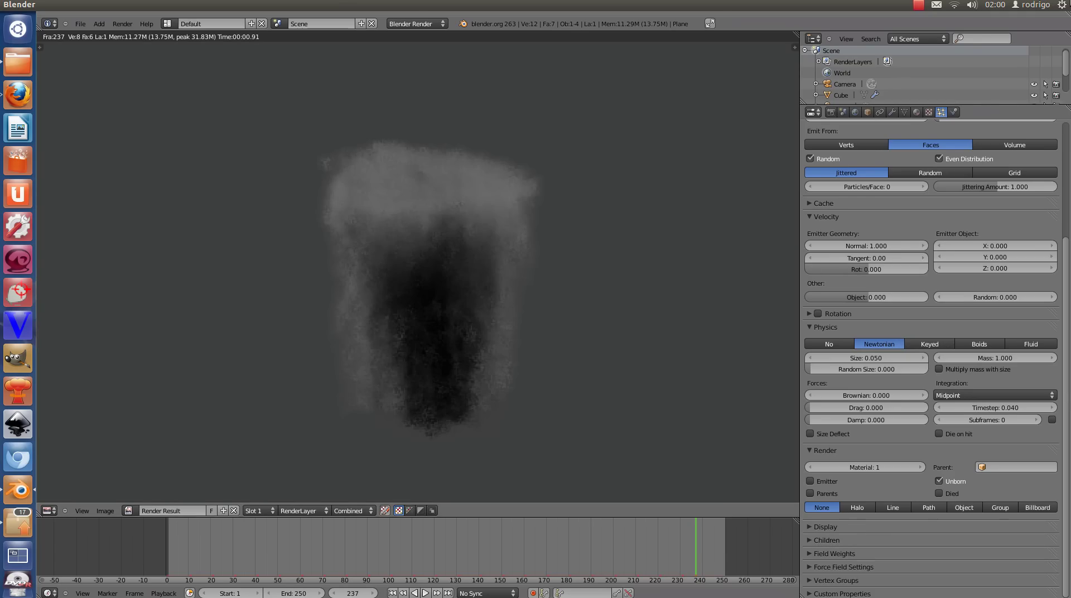
Zoom in and out on the frame 237 Render Result to inspect the smoke column
{"action": "left_click", "coordinate": [919, 5]}
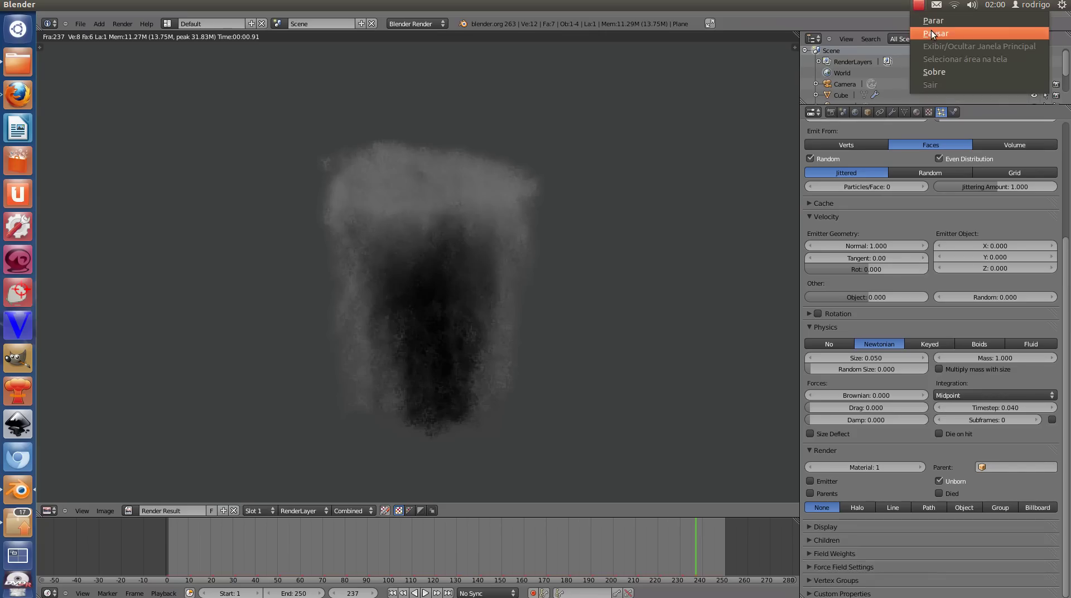
{"action": "left_click", "coordinate": [929, 21]}
{"action": "scroll", "coordinate": [507, 296], "scroll_direction": "down", "scroll_amount": 3}
{"action": "scroll", "coordinate": [524, 293], "scroll_direction": "up", "scroll_amount": 2}
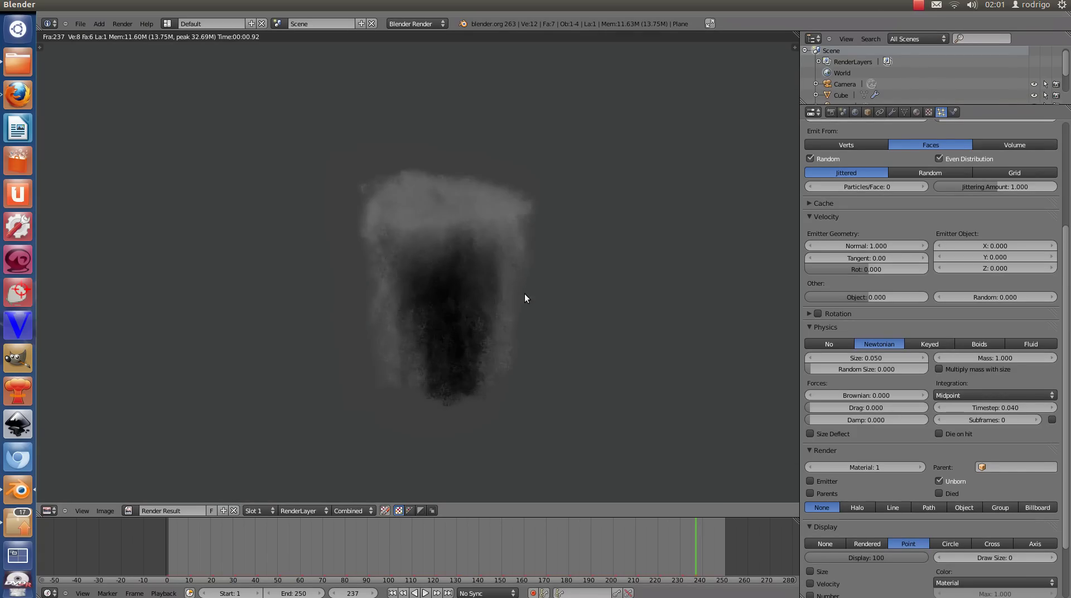
{"action": "scroll", "coordinate": [558, 335], "scroll_direction": "down", "scroll_amount": 2}
{"action": "scroll", "coordinate": [516, 325], "scroll_direction": "down", "scroll_amount": 2}
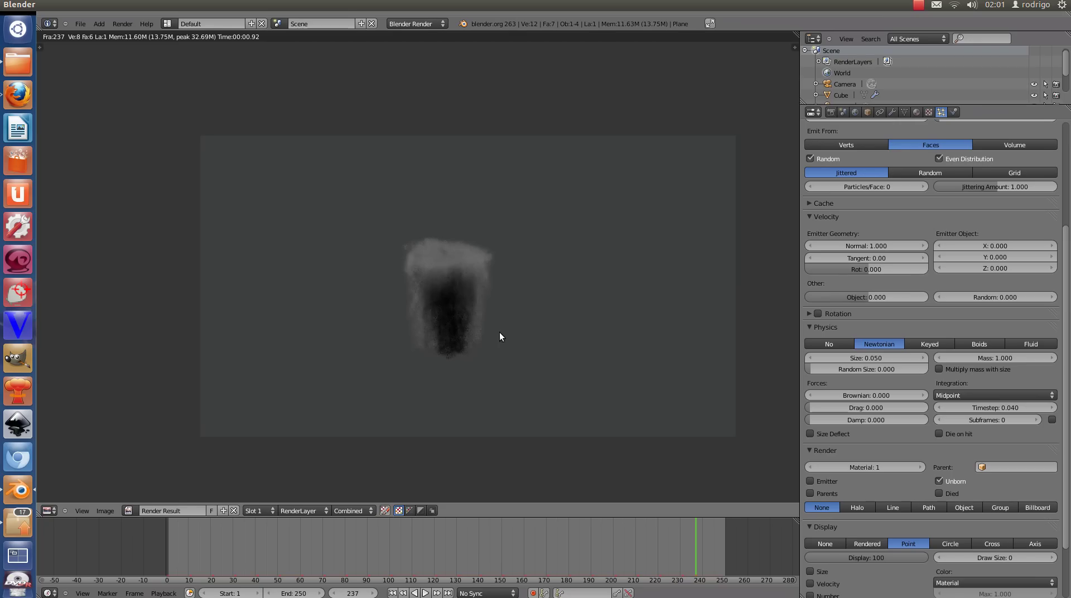
{"action": "scroll", "coordinate": [496, 333], "scroll_direction": "up", "scroll_amount": 2}
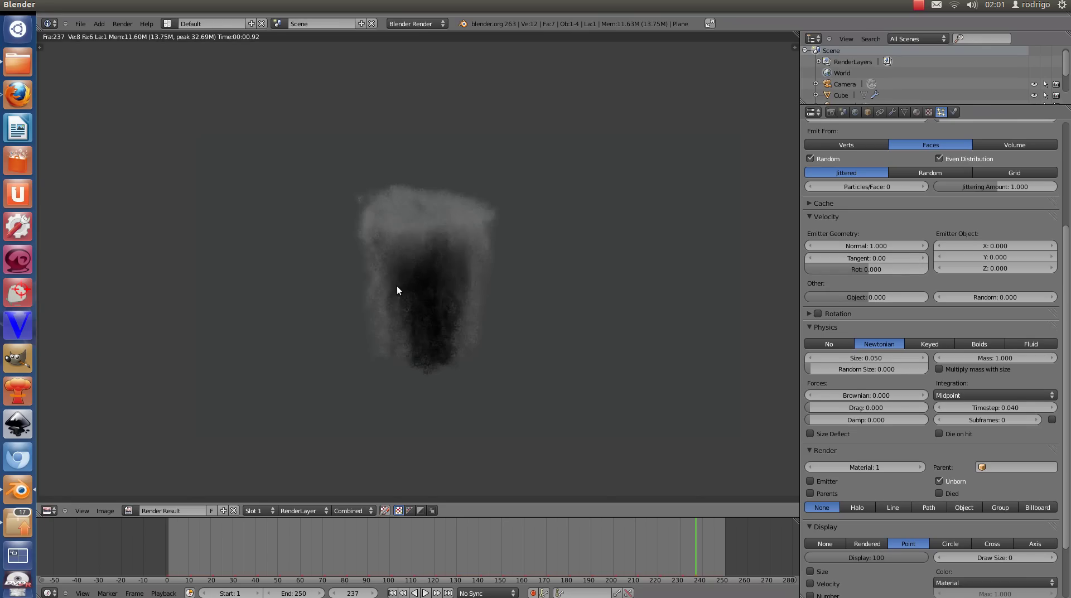
Back in the scene, add a new plane, lower it, and scale it up to about 4.1
{"action": "key", "text": "Escape"}
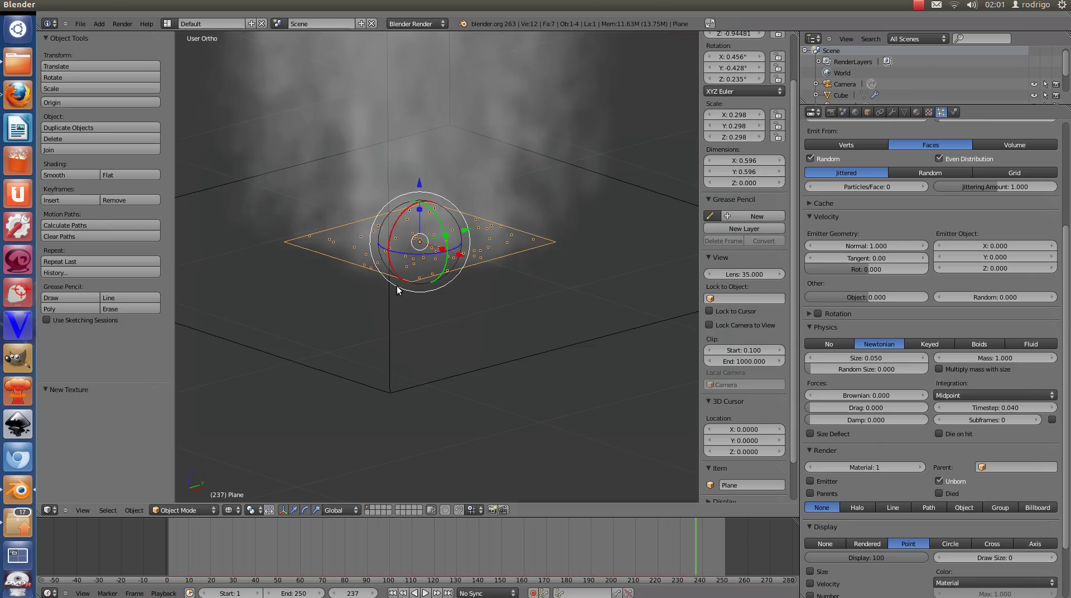
{"action": "scroll", "coordinate": [419, 335], "scroll_direction": "down", "scroll_amount": 5}
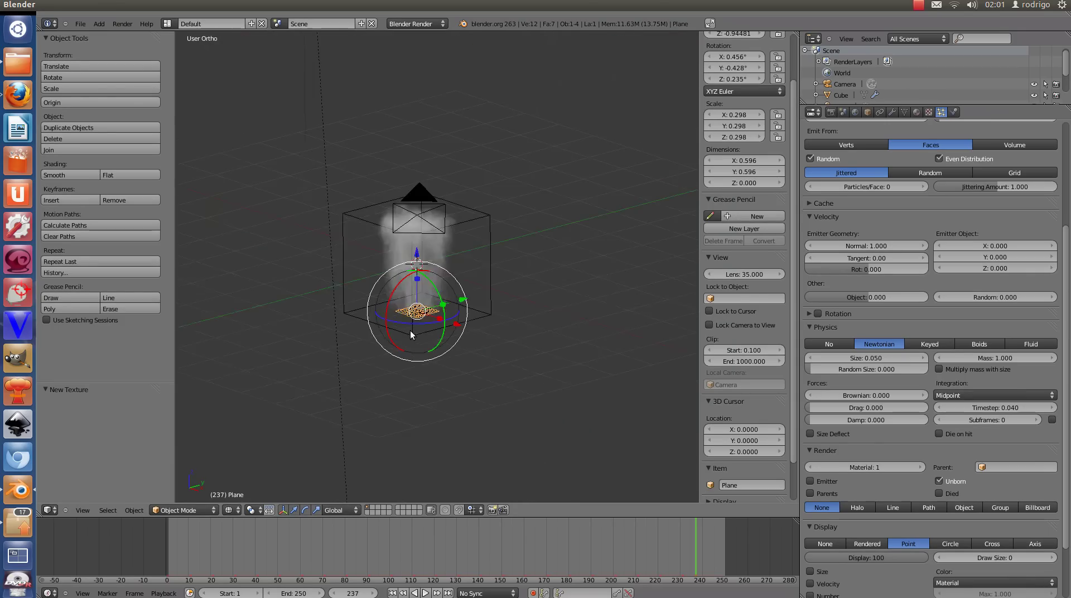
{"action": "scroll", "coordinate": [416, 335], "scroll_direction": "down", "scroll_amount": 2}
{"action": "key", "text": "shift+a"}
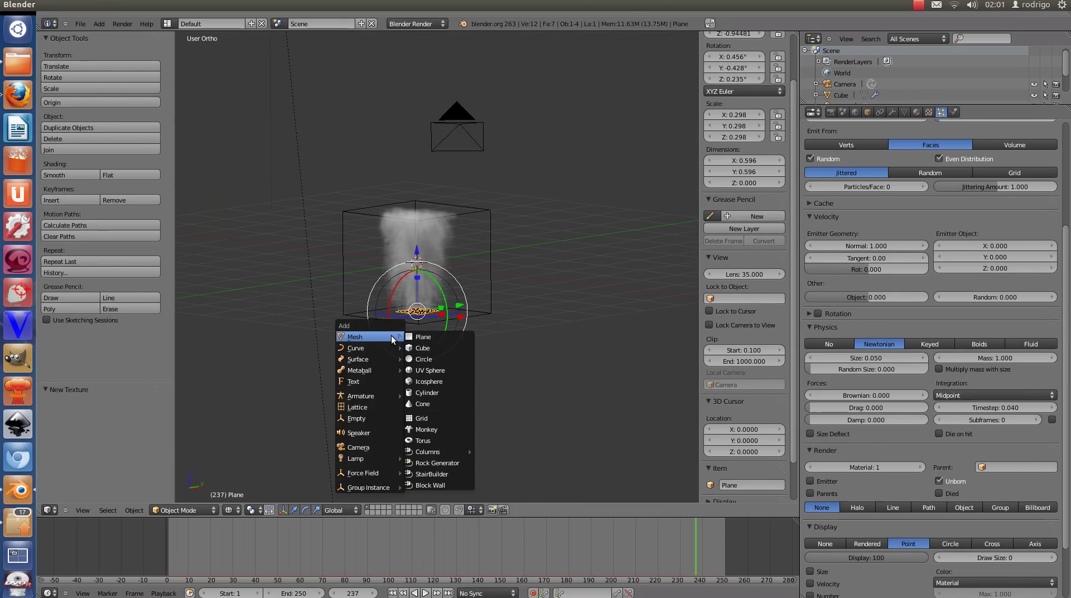
{"action": "left_click", "coordinate": [423, 337]}
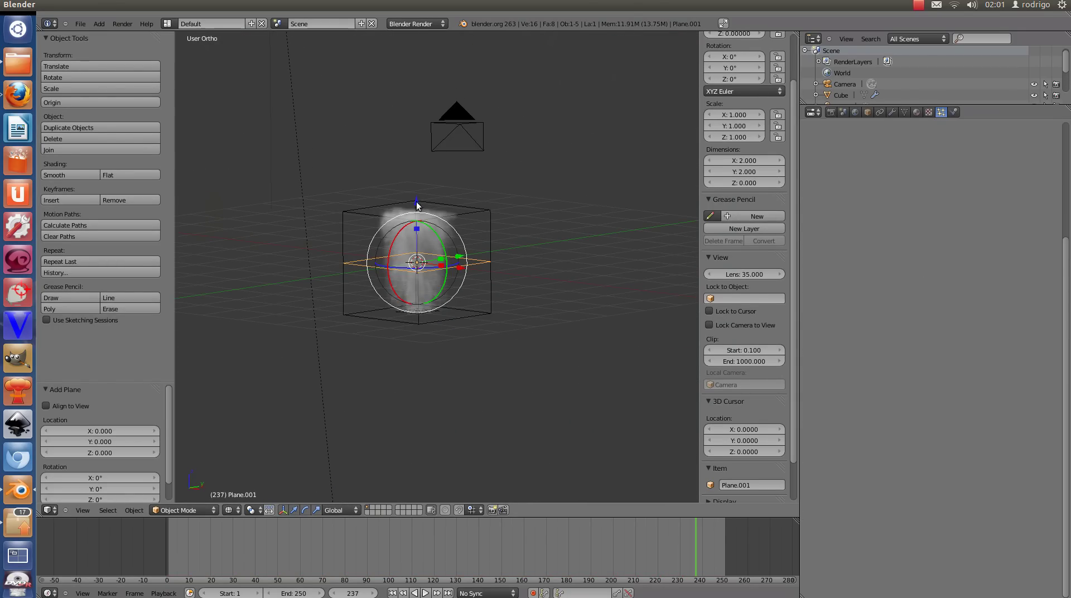
{"action": "key", "text": "g"}
{"action": "key", "text": "z"}
{"action": "left_click", "coordinate": [356, 366]}
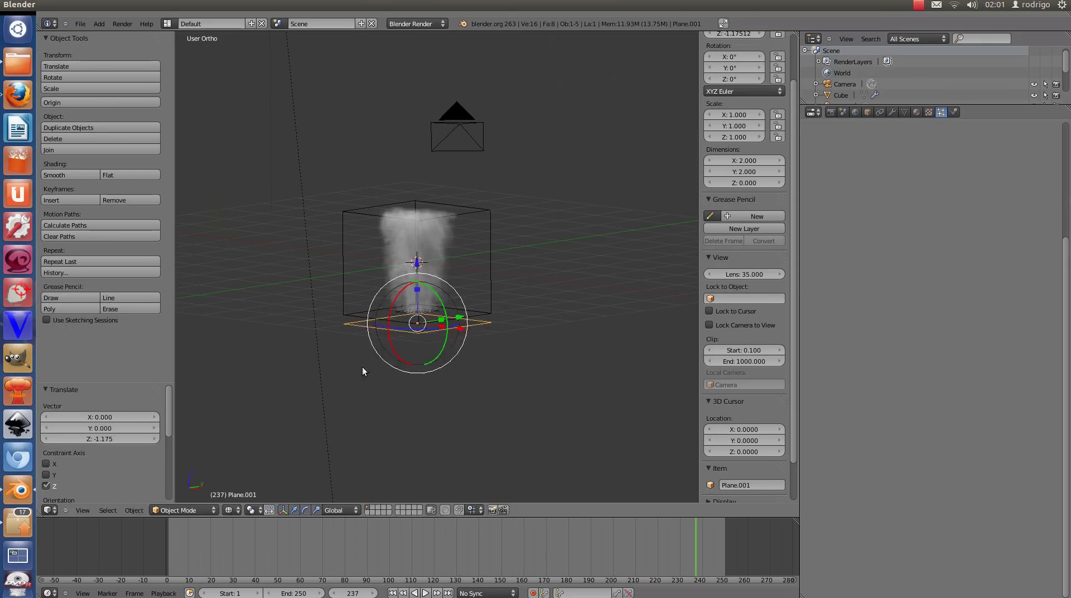
{"action": "key", "text": "s"}
{"action": "left_click", "coordinate": [692, 369]}
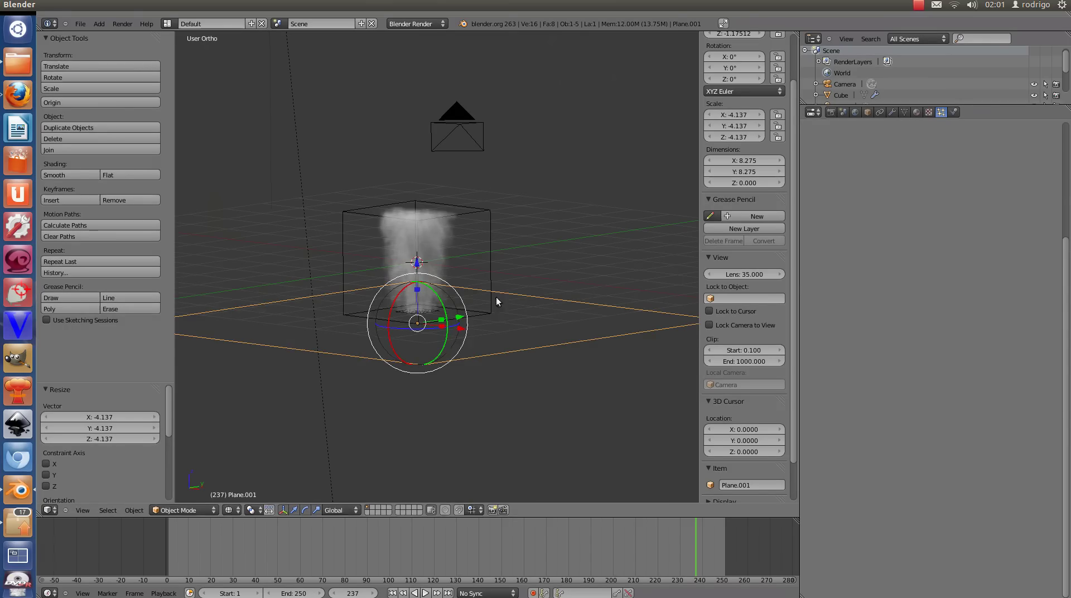
Move the enlarged plane down to the smoke domain's base so it serves as a floor
{"action": "key", "text": "g"}
{"action": "key", "text": "z"}
{"action": "left_click", "coordinate": [418, 258]}
{"action": "key", "text": "z"}
{"action": "scroll", "coordinate": [418, 299], "scroll_direction": "up", "scroll_amount": 2}
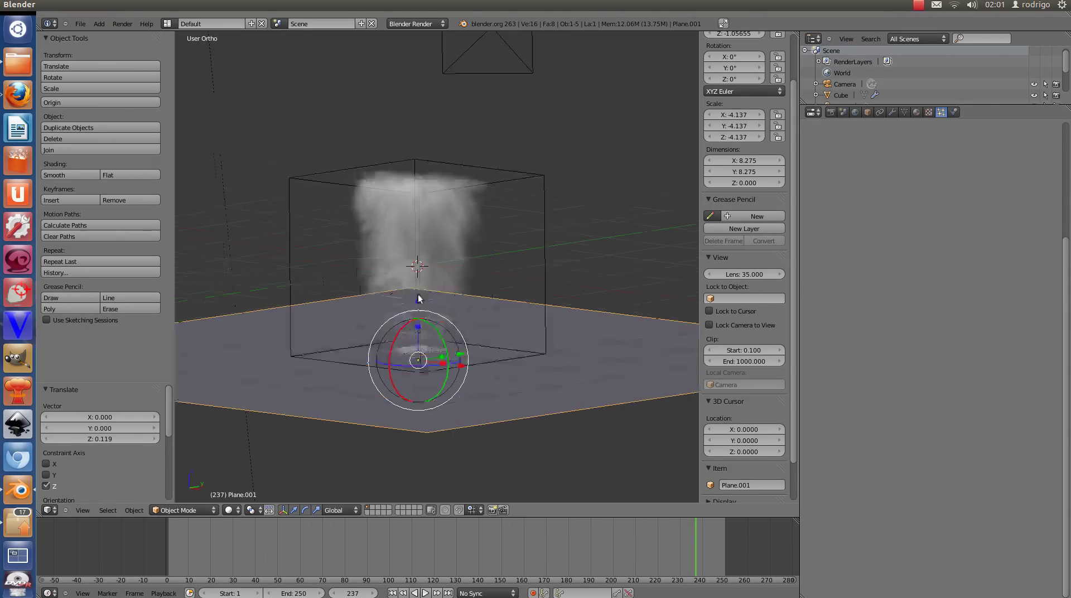
{"action": "middle_click_drag", "start_coordinate": [418, 322], "coordinate": [420, 312]}
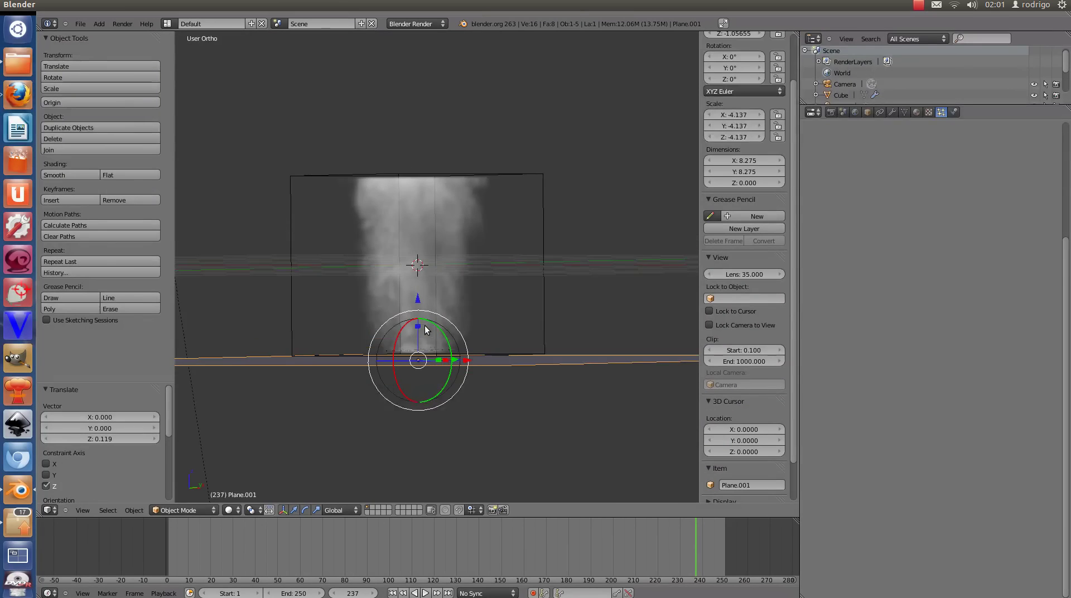
{"action": "left_click_drag", "start_coordinate": [417, 306], "coordinate": [417, 309]}
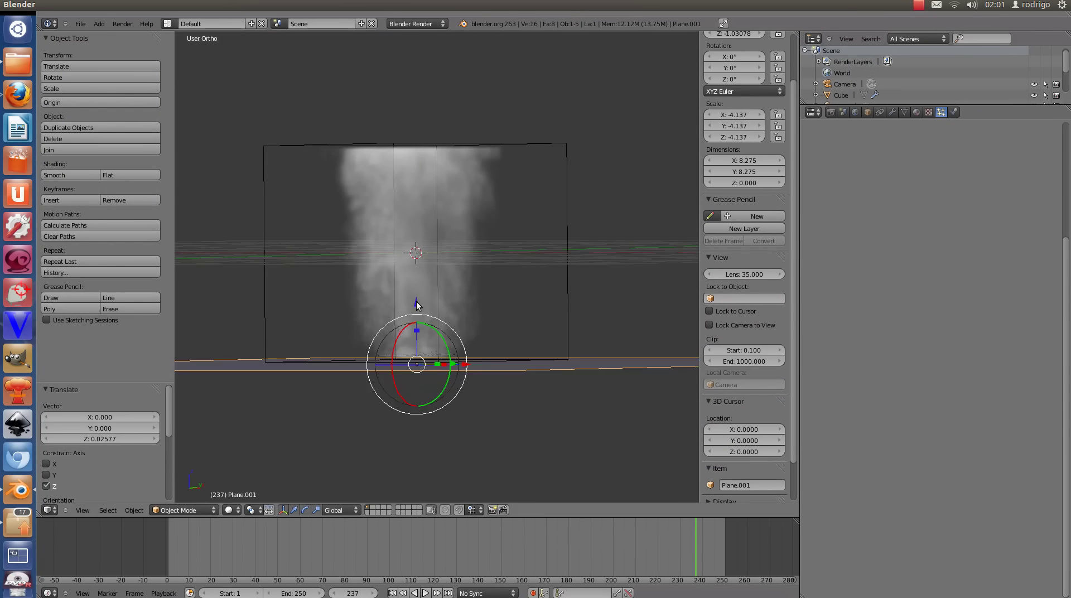
{"action": "middle_click_drag", "start_coordinate": [419, 304], "coordinate": [378, 337]}
{"action": "scroll", "coordinate": [378, 335], "scroll_direction": "down", "scroll_amount": 1}
{"action": "scroll", "coordinate": [379, 320], "scroll_direction": "down", "scroll_amount": 1}
{"action": "scroll", "coordinate": [379, 320], "scroll_direction": "down", "scroll_amount": 3}
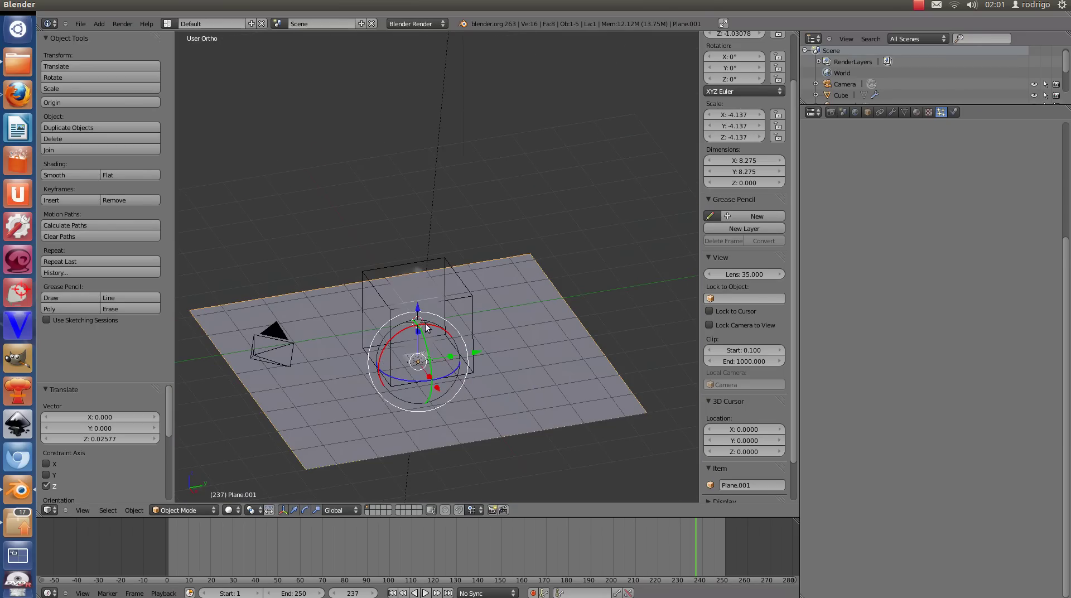
Give Plane.001 a new material with a light green diffuse colour and render frame 237
{"action": "left_click", "coordinate": [916, 112]}
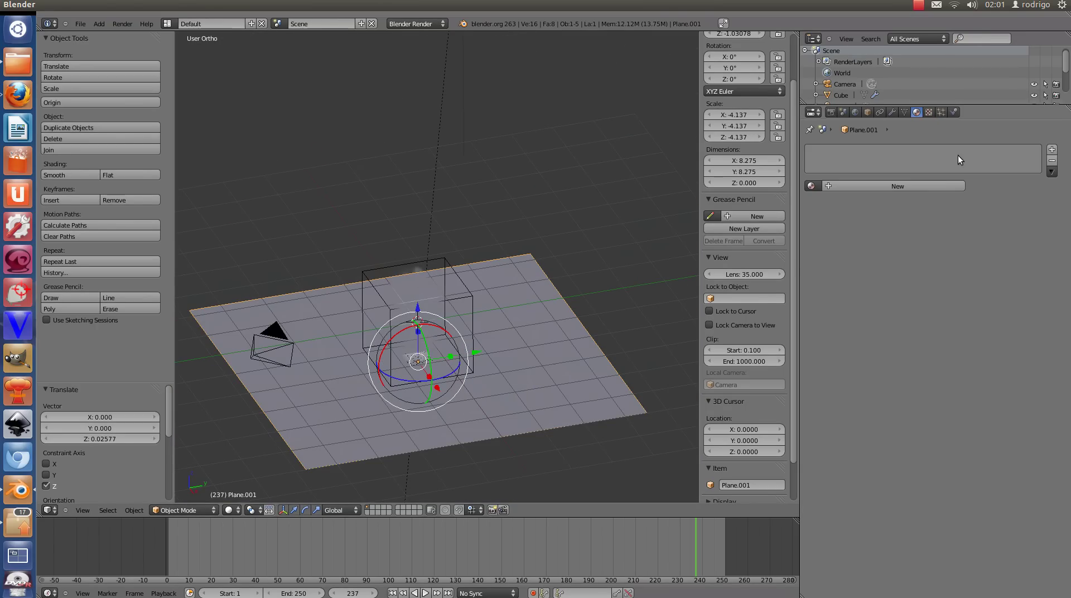
{"action": "left_click", "coordinate": [939, 184]}
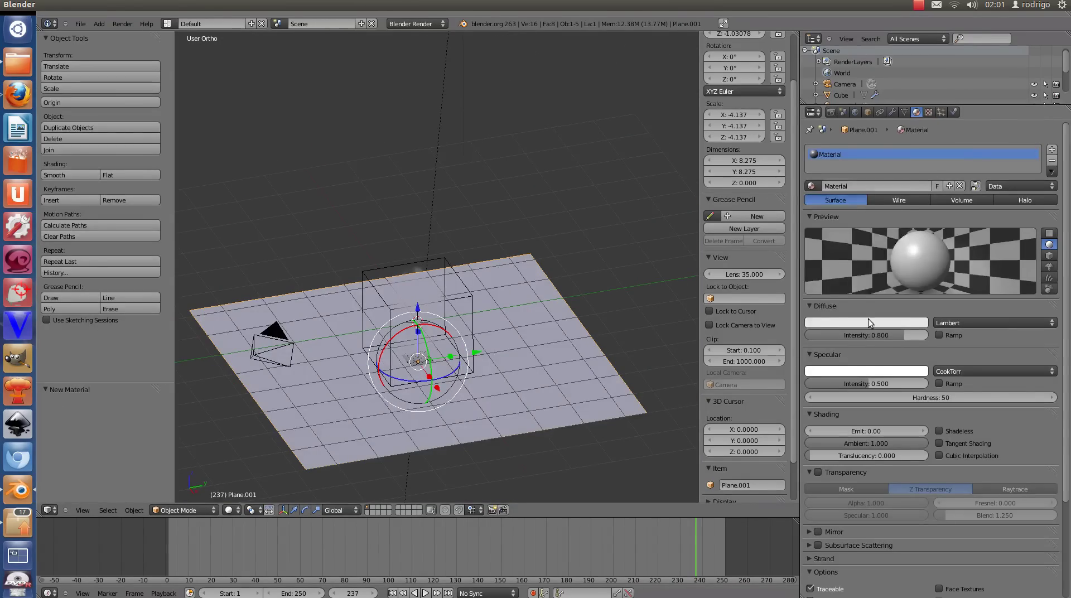
{"action": "left_click", "coordinate": [868, 320]}
{"action": "left_click", "coordinate": [834, 193]}
{"action": "middle_click_drag", "start_coordinate": [584, 336], "coordinate": [396, 410]}
{"action": "scroll", "coordinate": [397, 410], "scroll_direction": "up", "scroll_amount": 4}
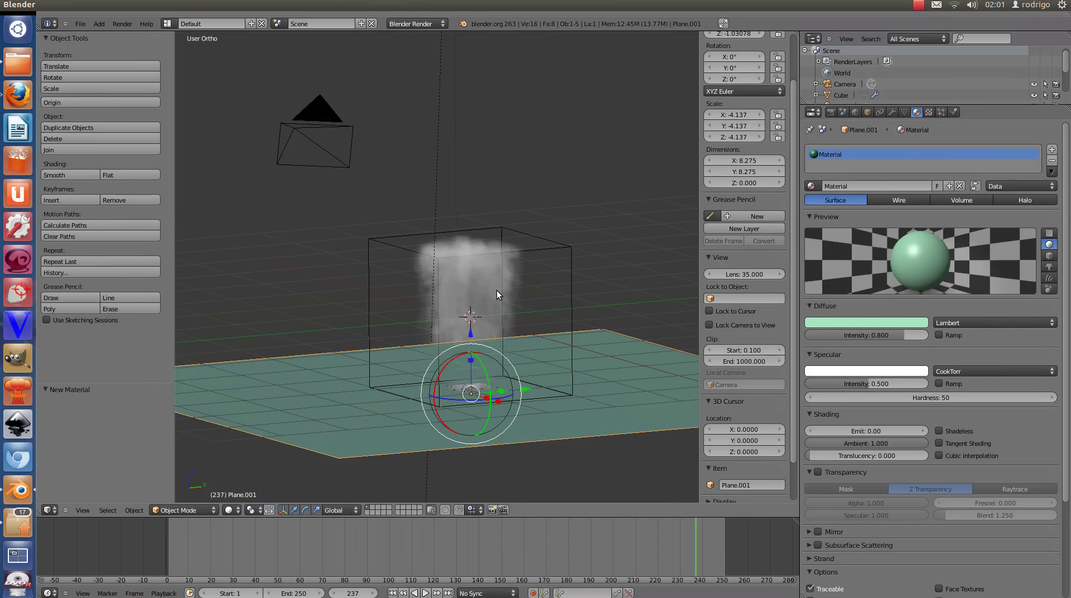
{"action": "key", "text": "F12"}
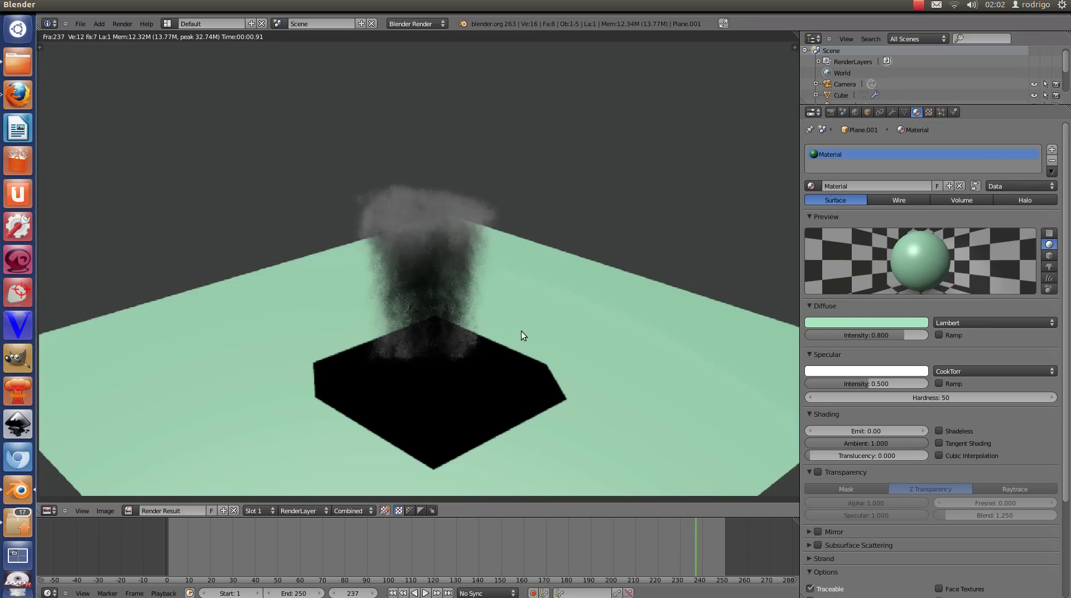
Tick Receive Transparent in the ground plane material's Shadow settings and re-render frame 237
{"action": "key", "text": "Escape"}
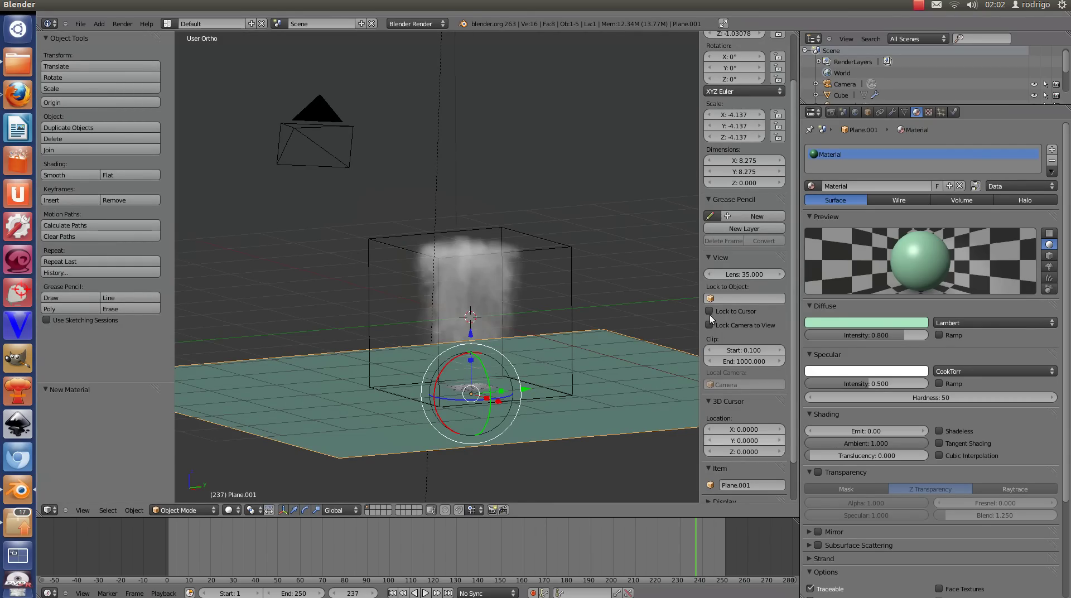
{"action": "scroll", "coordinate": [880, 390], "scroll_direction": "down", "scroll_amount": 5}
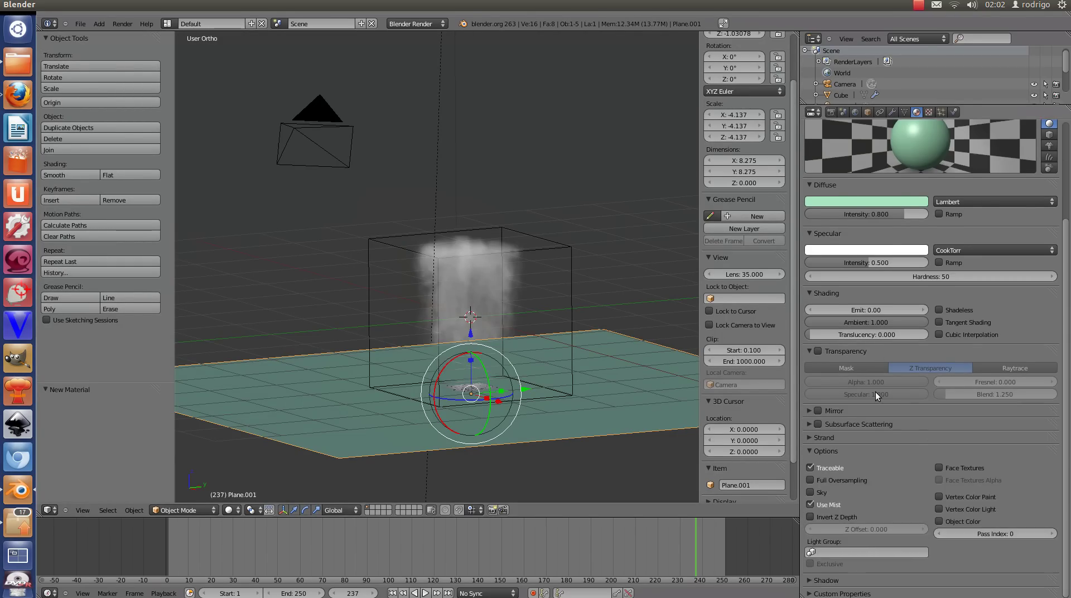
{"action": "left_click", "coordinate": [817, 582]}
{"action": "scroll", "coordinate": [878, 568], "scroll_direction": "down", "scroll_amount": 3}
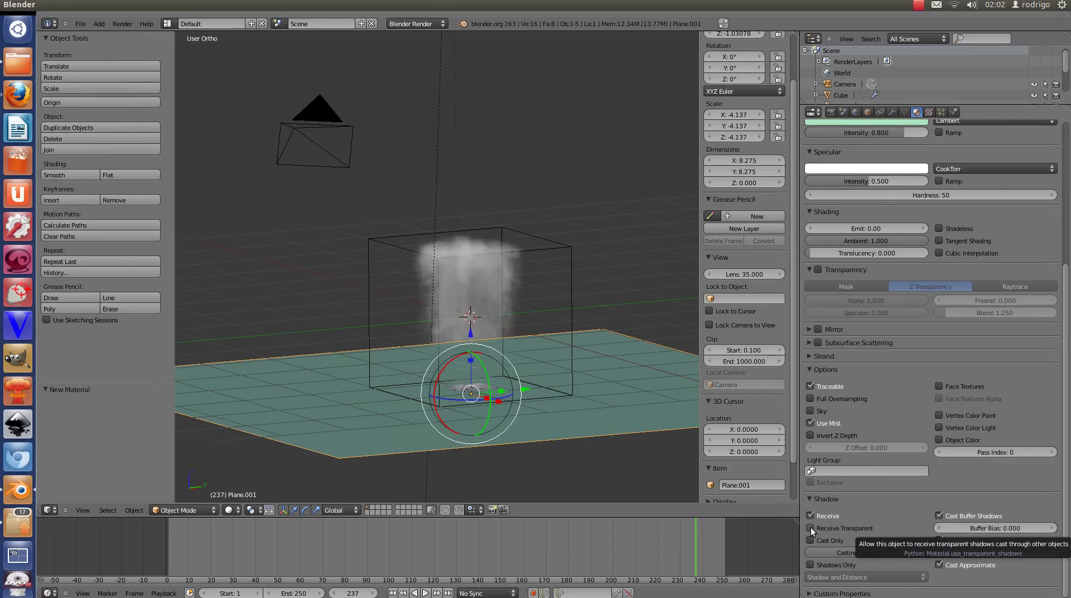
{"action": "left_click", "coordinate": [811, 528]}
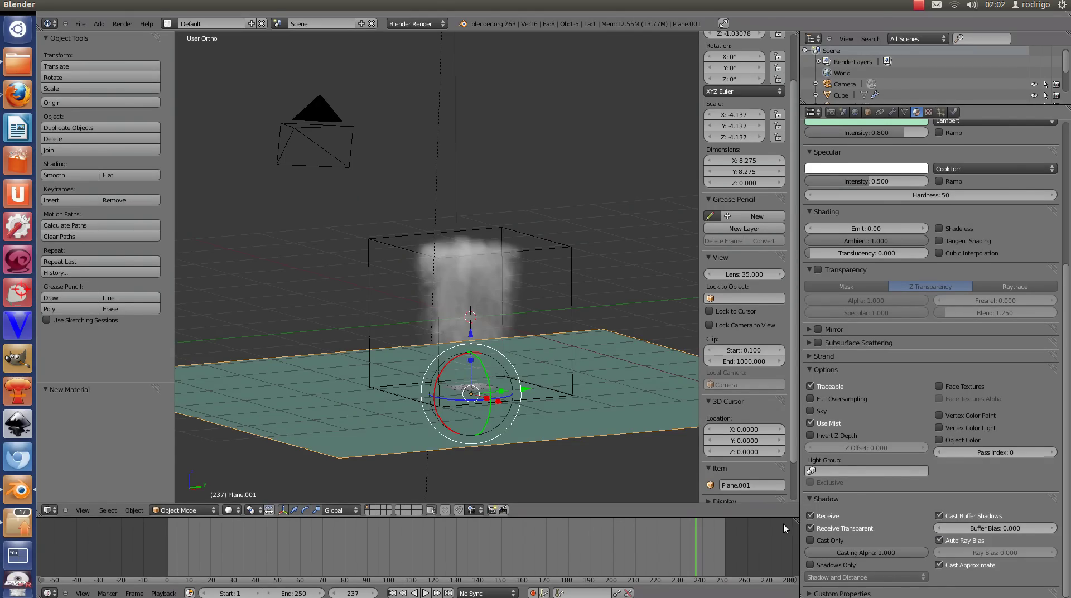
{"action": "key", "text": "F12"}
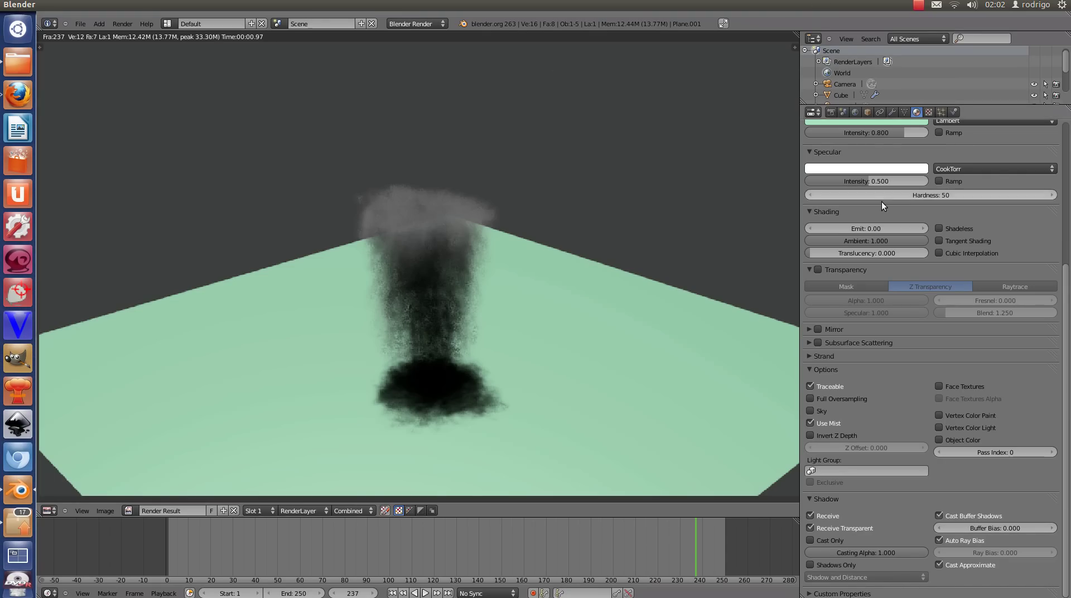
Zoom in on the render showing the smoke's shadow on the green floor
{"action": "scroll", "coordinate": [884, 206], "scroll_direction": "up", "scroll_amount": 8}
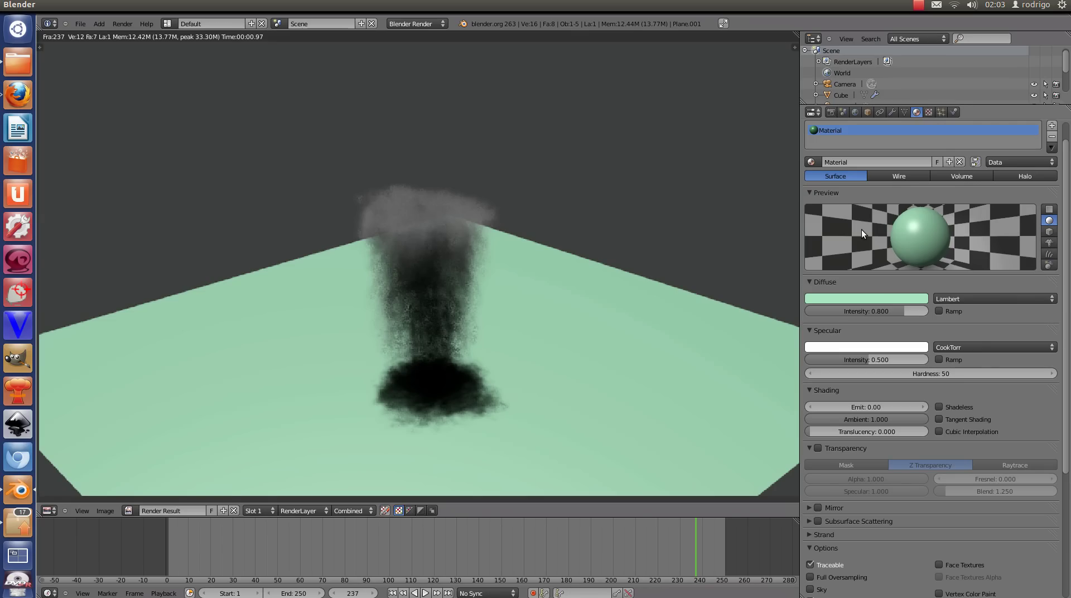
Add a new plane, raise it inside the smoke domain, and scale it down
{"action": "key", "text": "Escape"}
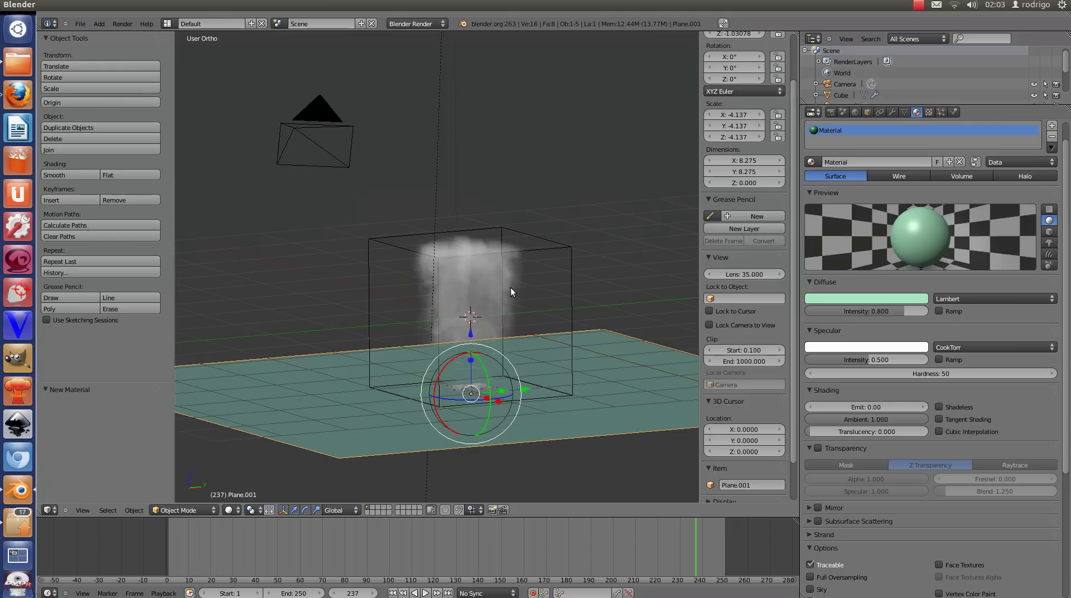
{"action": "scroll", "coordinate": [512, 368], "scroll_direction": "up", "scroll_amount": 7}
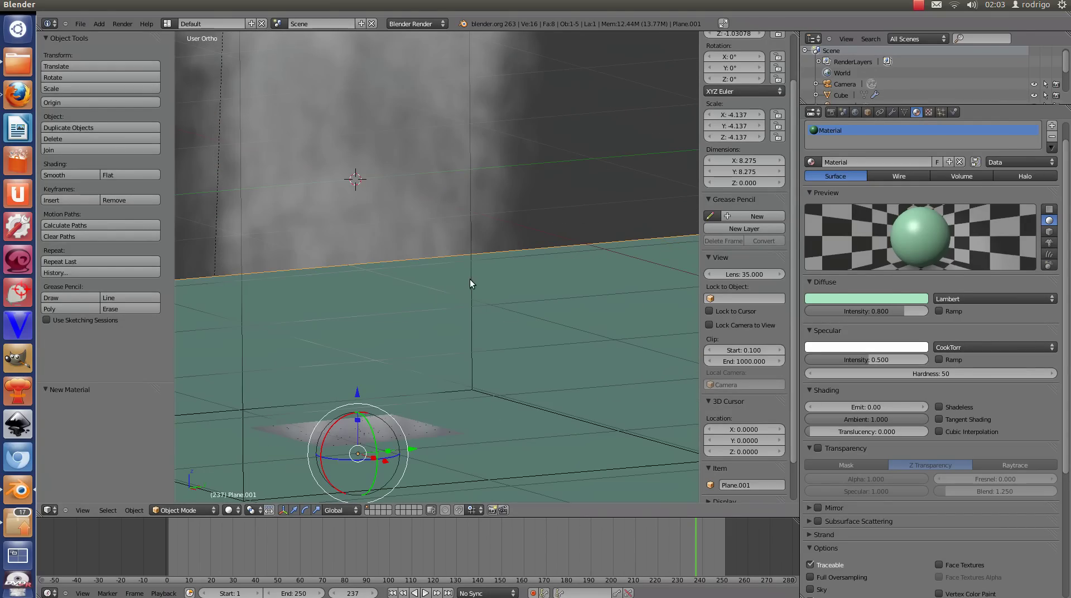
{"action": "key", "text": "shift+a"}
{"action": "left_click", "coordinate": [511, 279]}
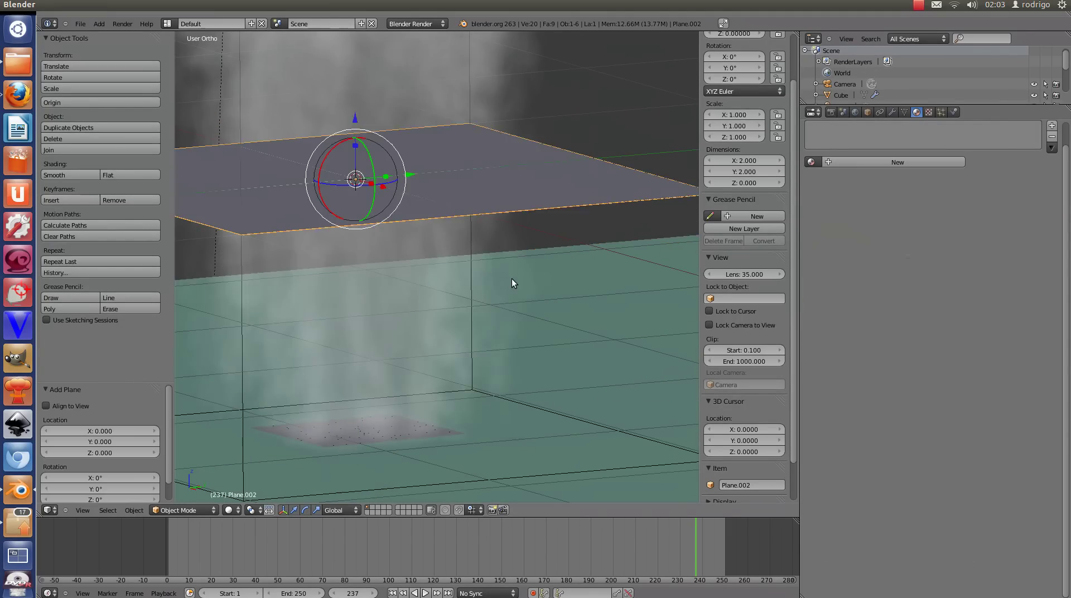
{"action": "scroll", "coordinate": [512, 282], "scroll_direction": "down", "scroll_amount": 5}
{"action": "scroll", "coordinate": [519, 276], "scroll_direction": "down", "scroll_amount": 1}
{"action": "scroll", "coordinate": [533, 268], "scroll_direction": "down", "scroll_amount": 2}
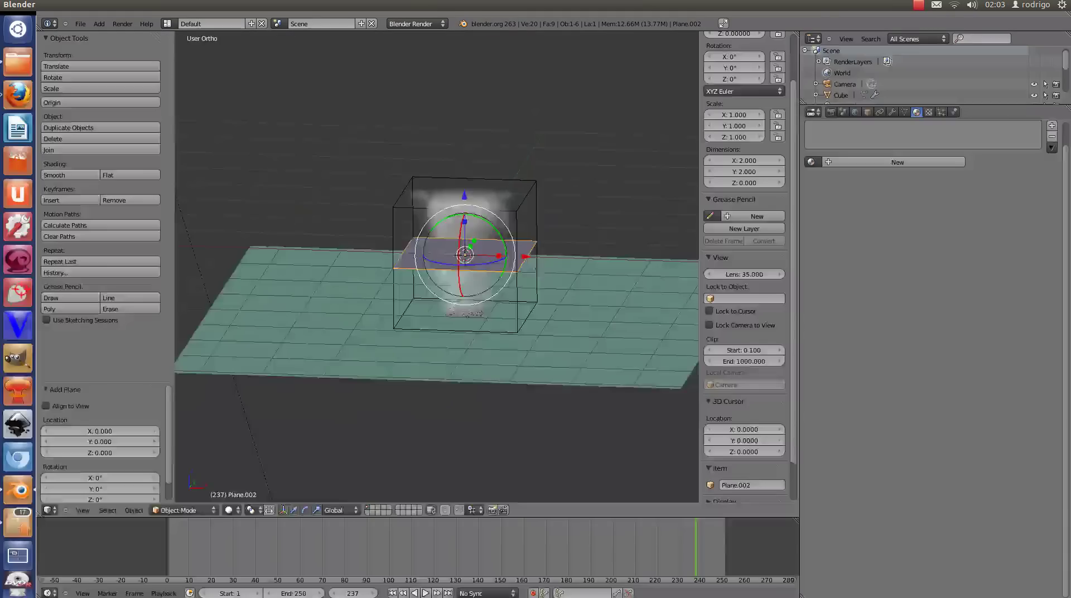
{"action": "key", "text": "g"}
{"action": "key", "text": "z"}
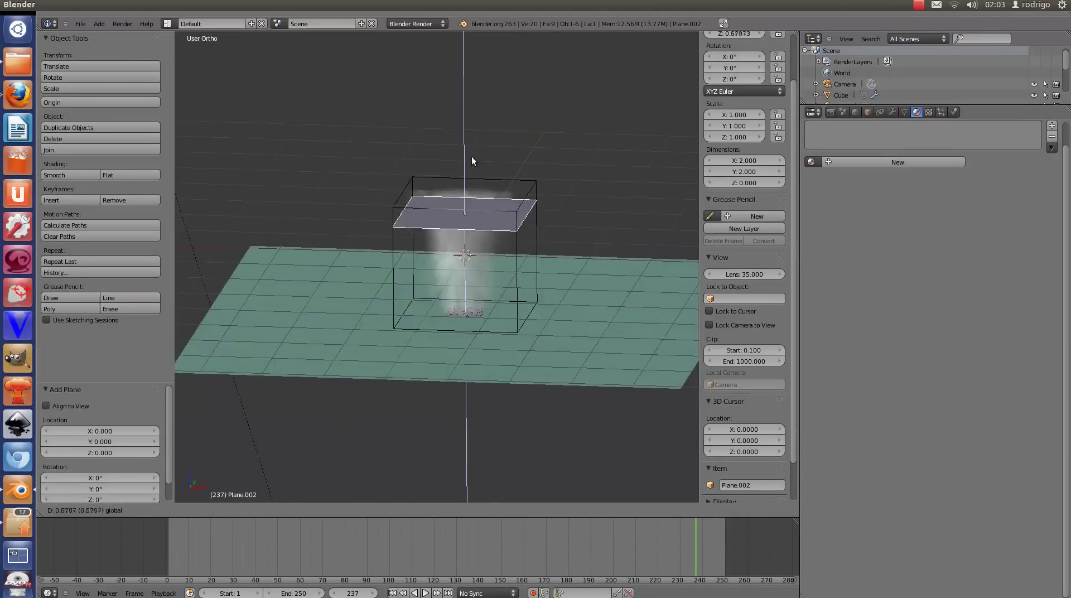
{"action": "left_click", "coordinate": [471, 156]}
{"action": "scroll", "coordinate": [560, 249], "scroll_direction": "up", "scroll_amount": 3}
{"action": "key", "text": "s"}
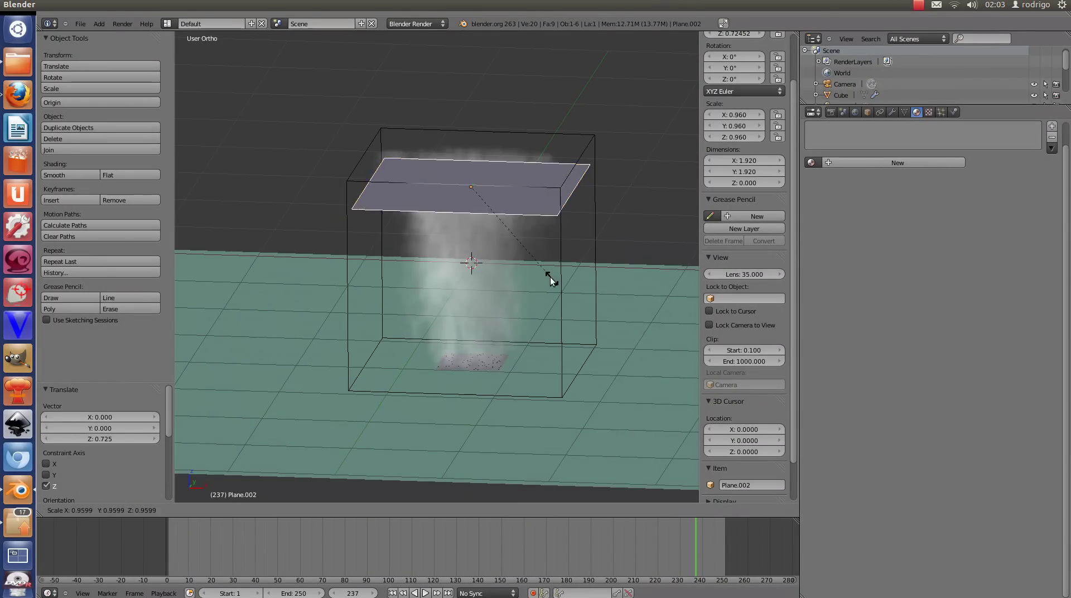
{"action": "left_click", "coordinate": [517, 219]}
Tilt the plane about 45° on Y, adjust its position, shrink it to 0.551, and play the smoke
{"action": "key", "text": "r"}
{"action": "key", "text": "y"}
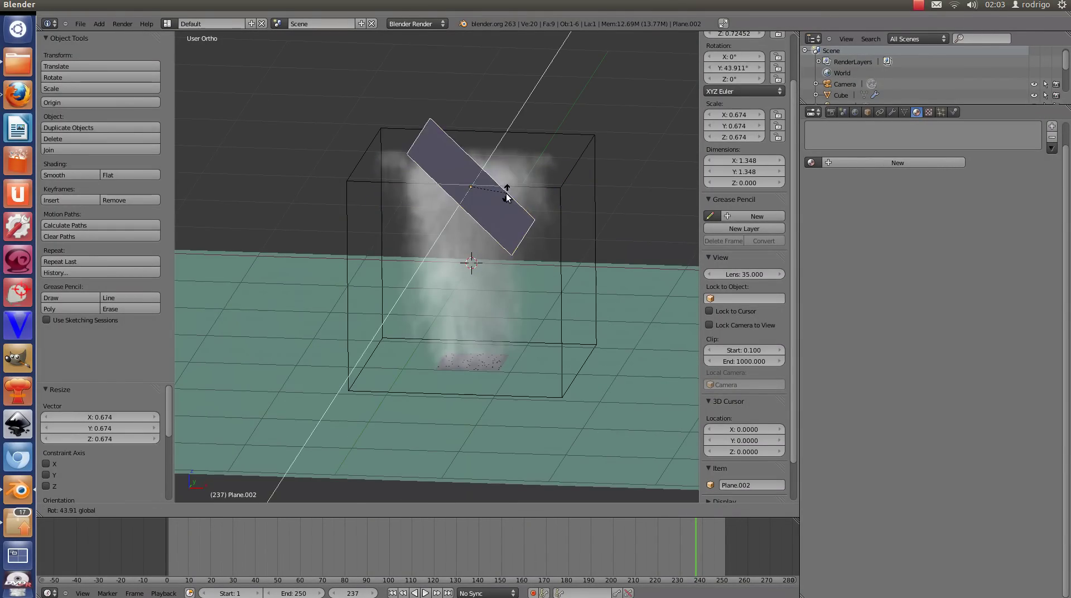
{"action": "left_click", "coordinate": [507, 197]}
{"action": "middle_click_drag", "start_coordinate": [507, 196], "coordinate": [474, 163]}
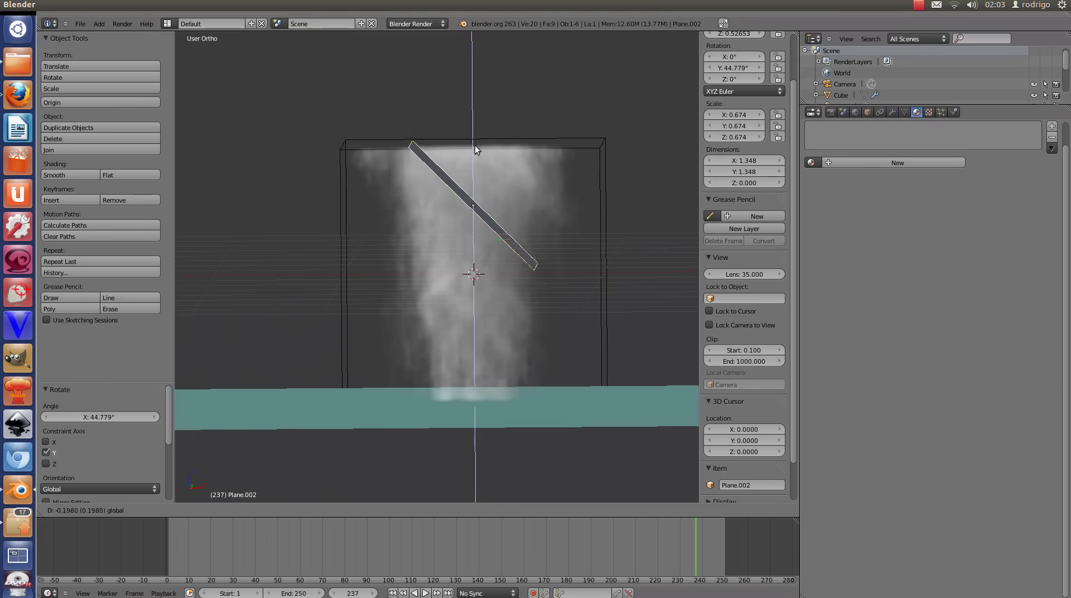
{"action": "left_click_drag", "start_coordinate": [472, 123], "coordinate": [473, 146]}
{"action": "left_click_drag", "start_coordinate": [534, 208], "coordinate": [555, 207]}
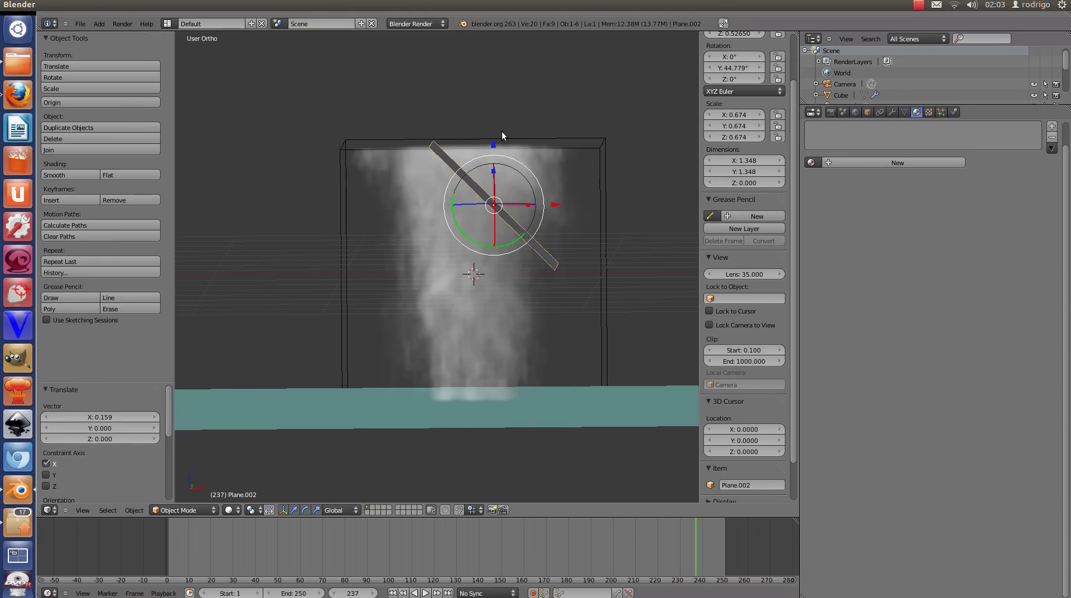
{"action": "key", "text": "s"}
{"action": "left_click", "coordinate": [530, 259]}
{"action": "mouse_move", "coordinate": [530, 256]}
{"action": "middle_mouse_down"}
{"action": "mouse_move", "coordinate": [404, 187]}
{"action": "mouse_move", "coordinate": [504, 184]}
{"action": "middle_mouse_up"}
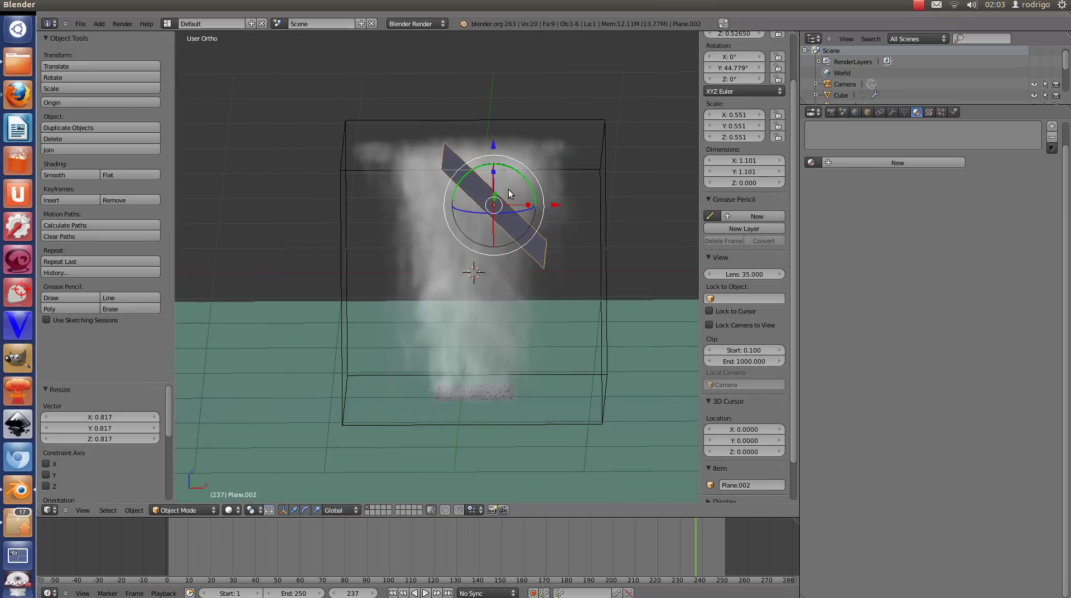
{"action": "scroll", "coordinate": [504, 184], "scroll_direction": "up", "scroll_amount": 1}
{"action": "key", "text": "alt+a"}
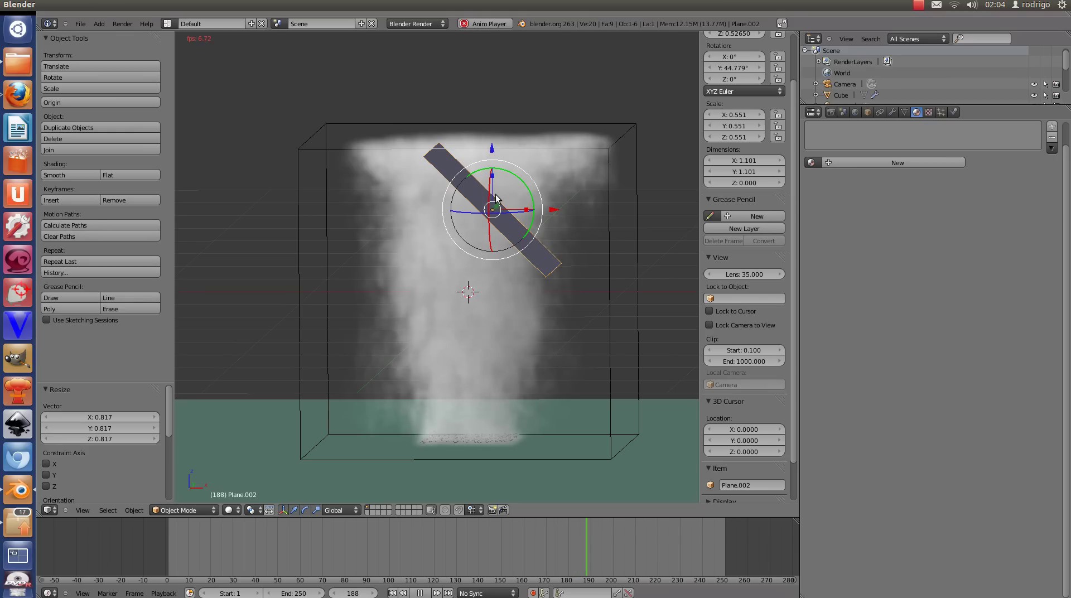
{"action": "key", "text": "alt+a"}
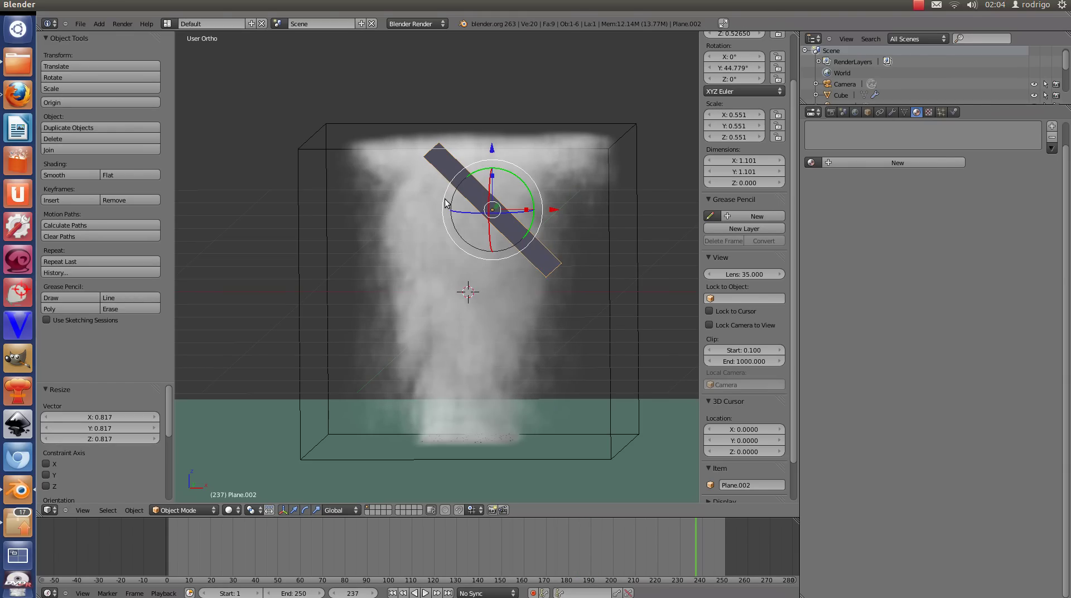
Set Plane.002's smoke physics type to Collision and replay the simulation
{"action": "right_click", "coordinate": [452, 171]}
{"action": "right_click", "coordinate": [486, 217]}
{"action": "left_click", "coordinate": [956, 110]}
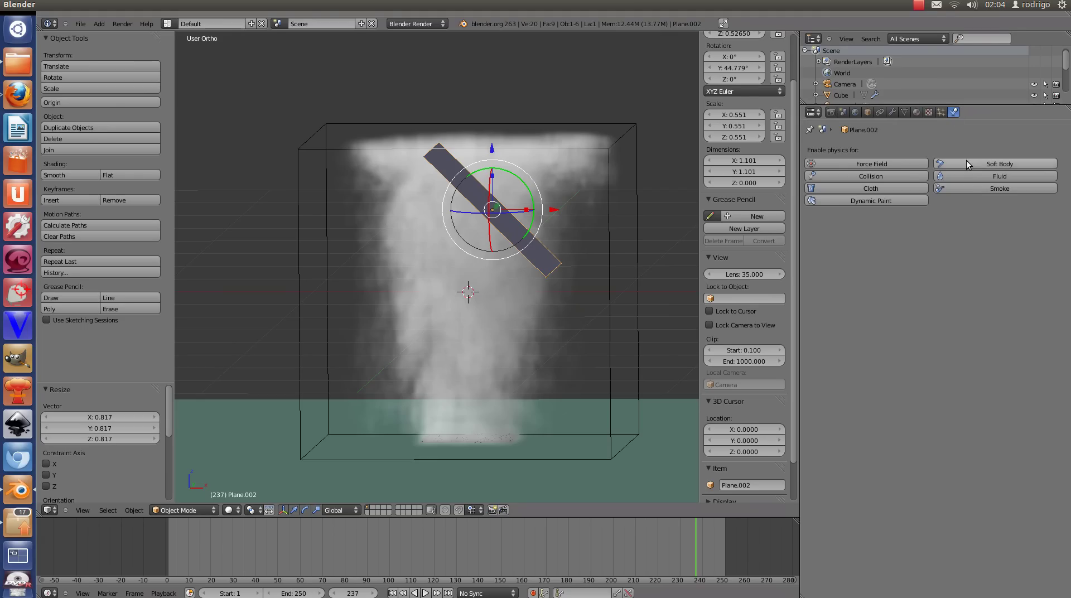
{"action": "left_click", "coordinate": [974, 187]}
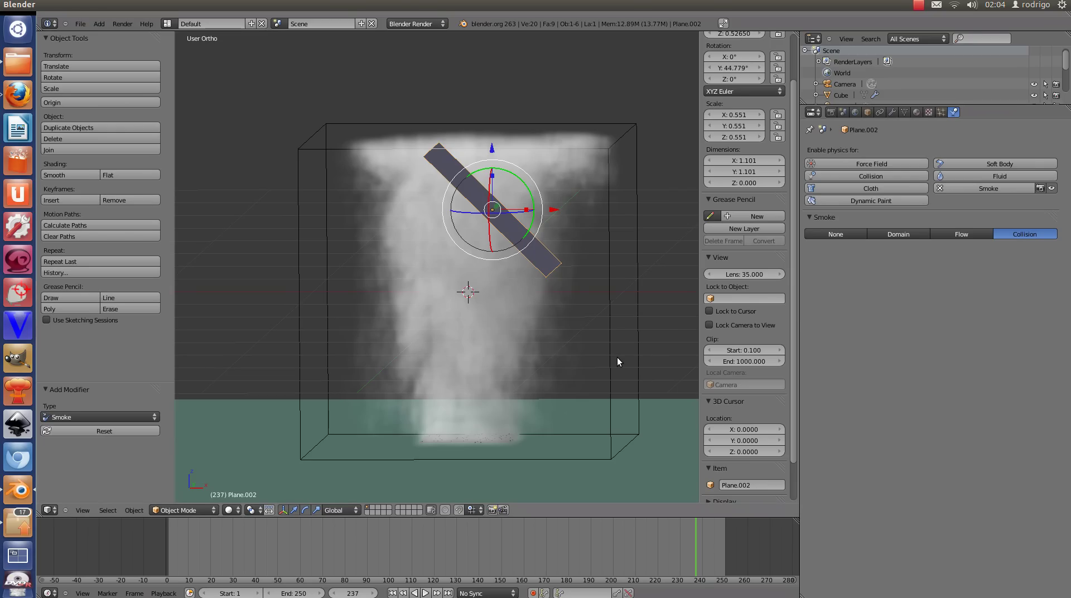
{"action": "key", "text": "alt+a"}
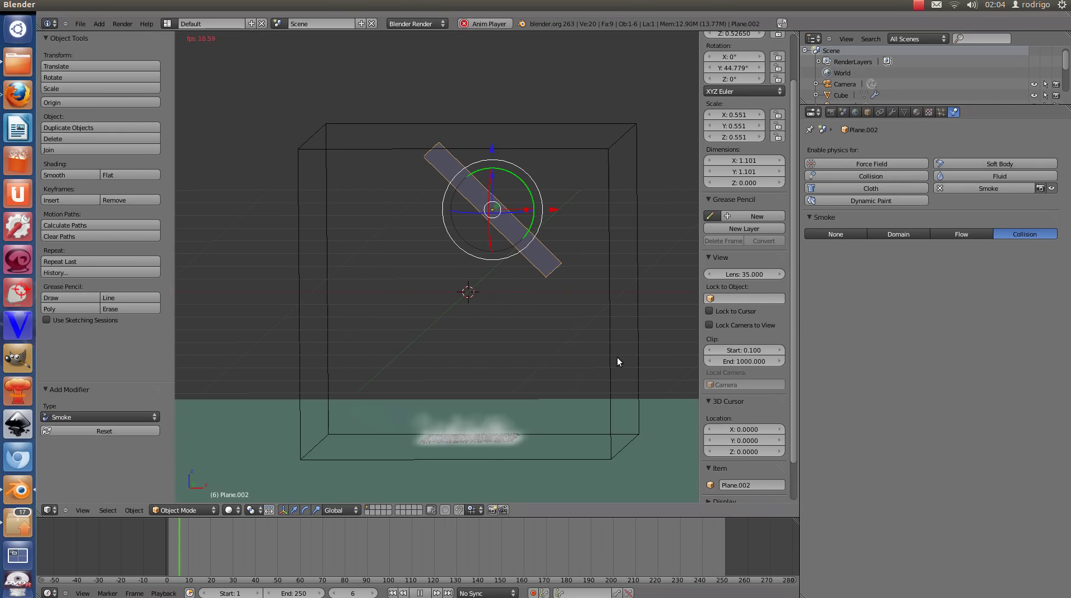